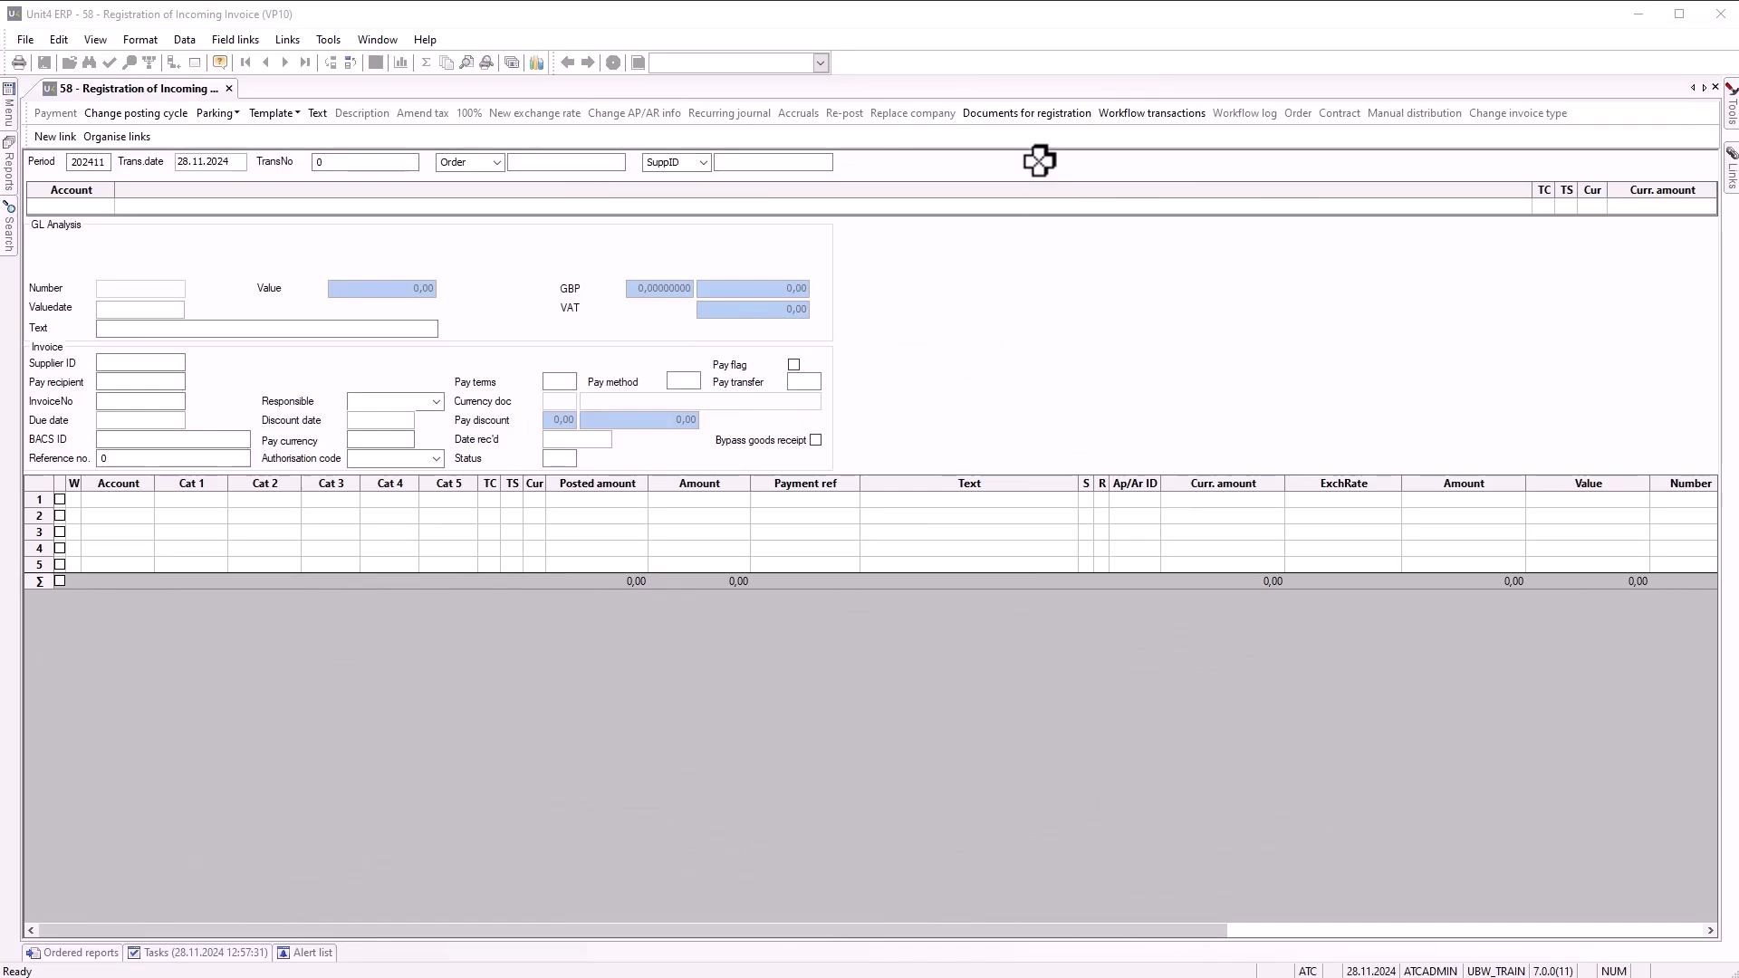
Step: Open Documents for registration, load all incoming invoice documents, fit the column widths and examine the Updated column
{"action": "left_click", "coordinate": [1021, 112]}
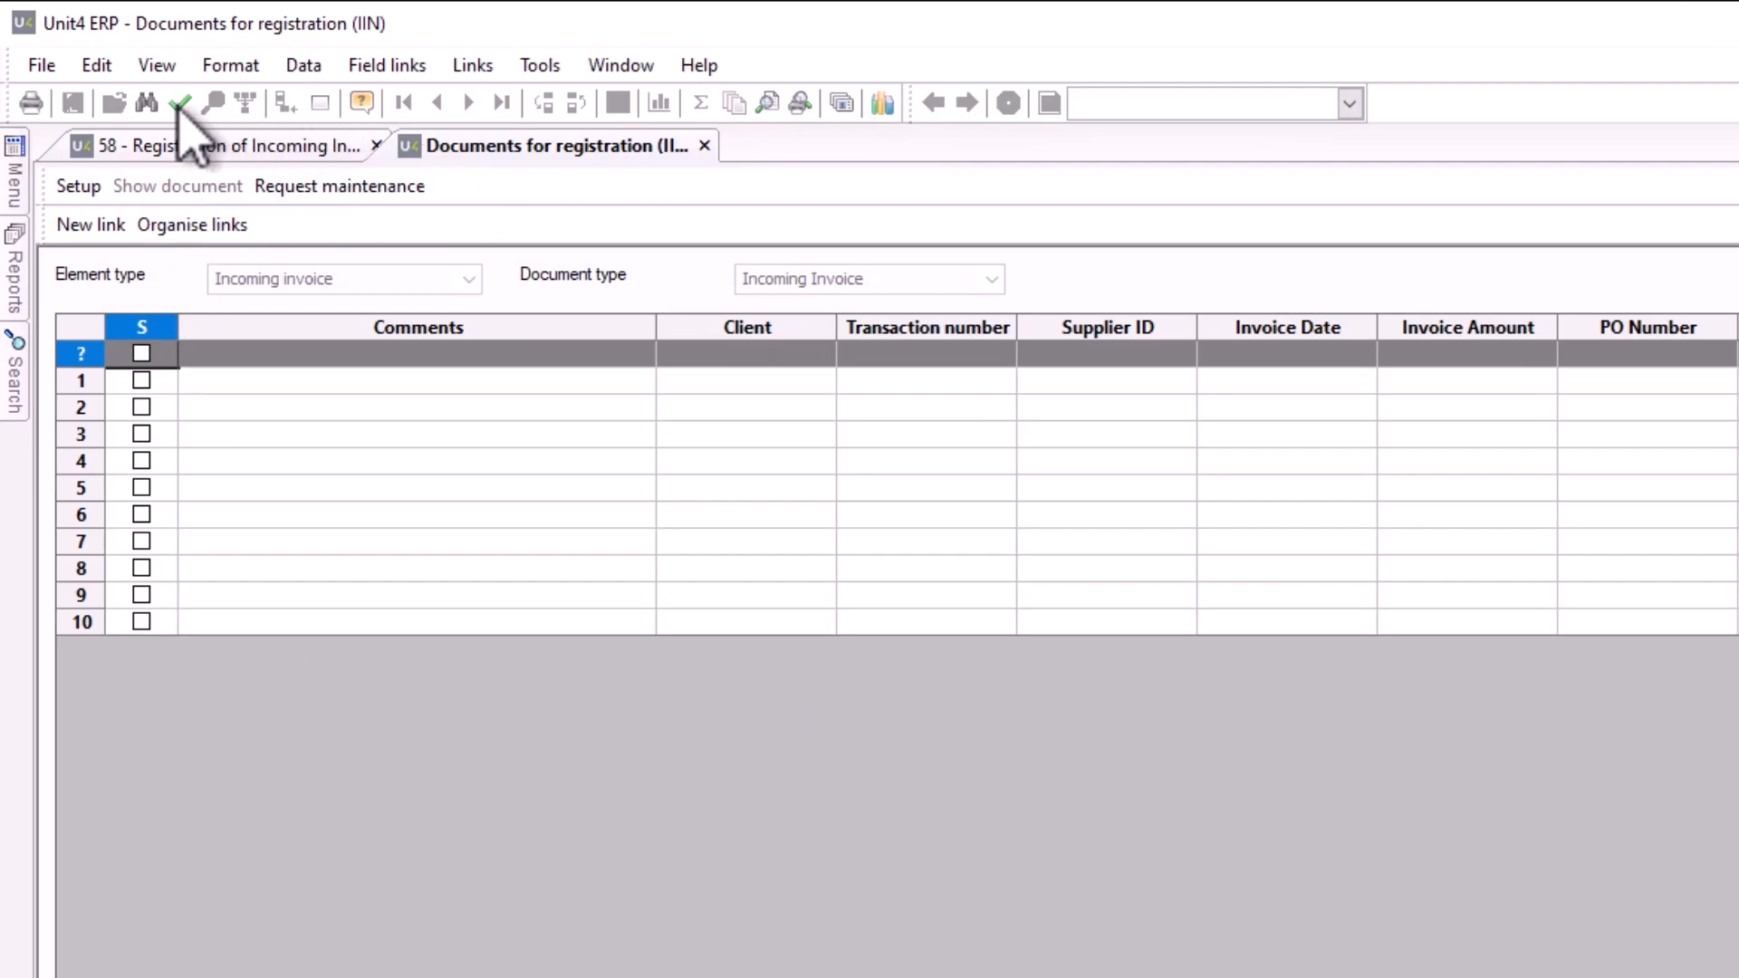
{"action": "left_click", "coordinate": [146, 102]}
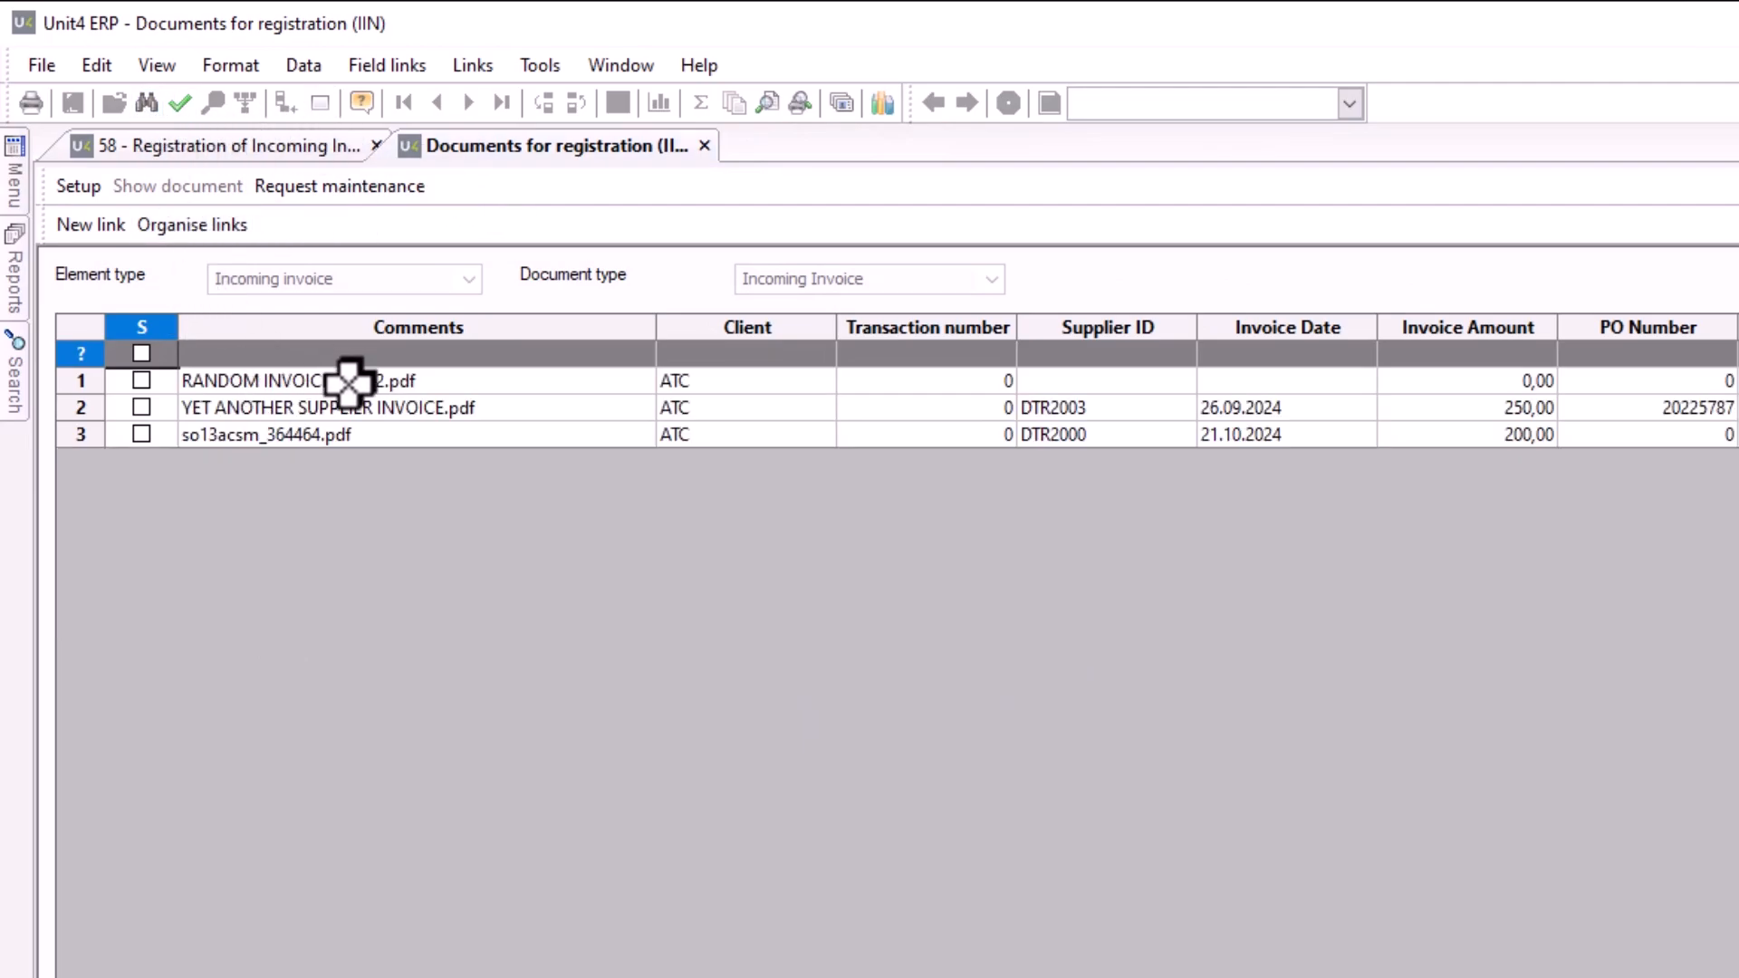
{"action": "left_click", "coordinate": [80, 331]}
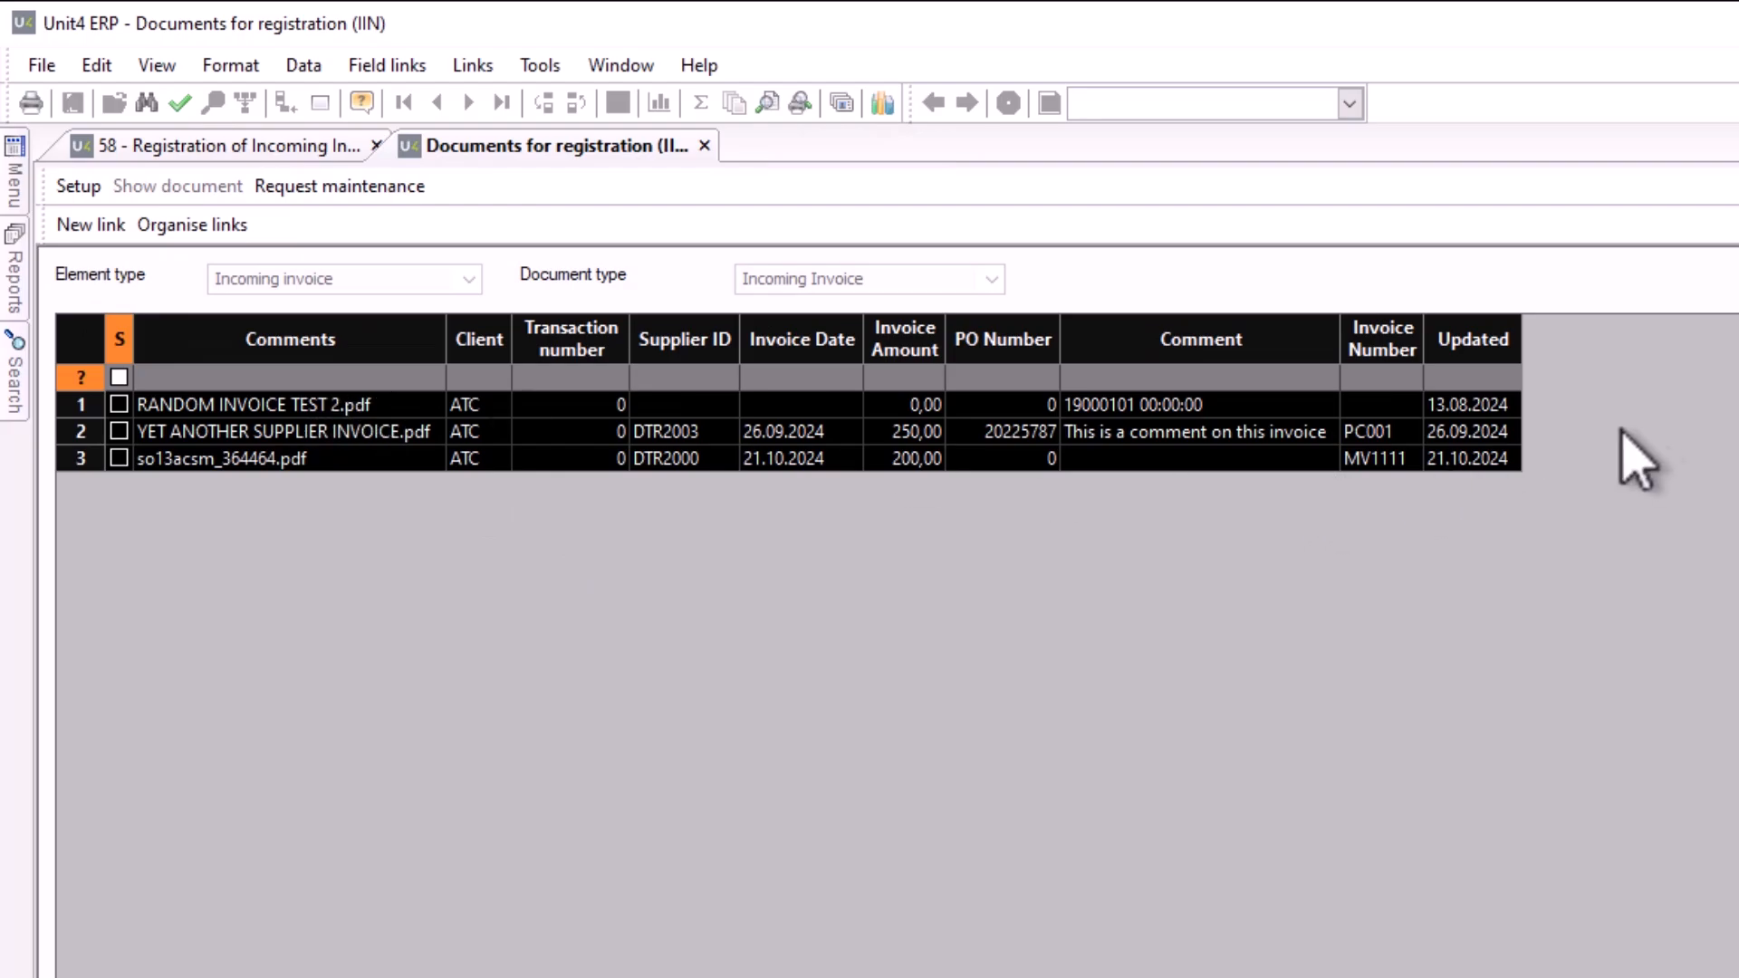
{"action": "left_click", "coordinate": [1485, 342]}
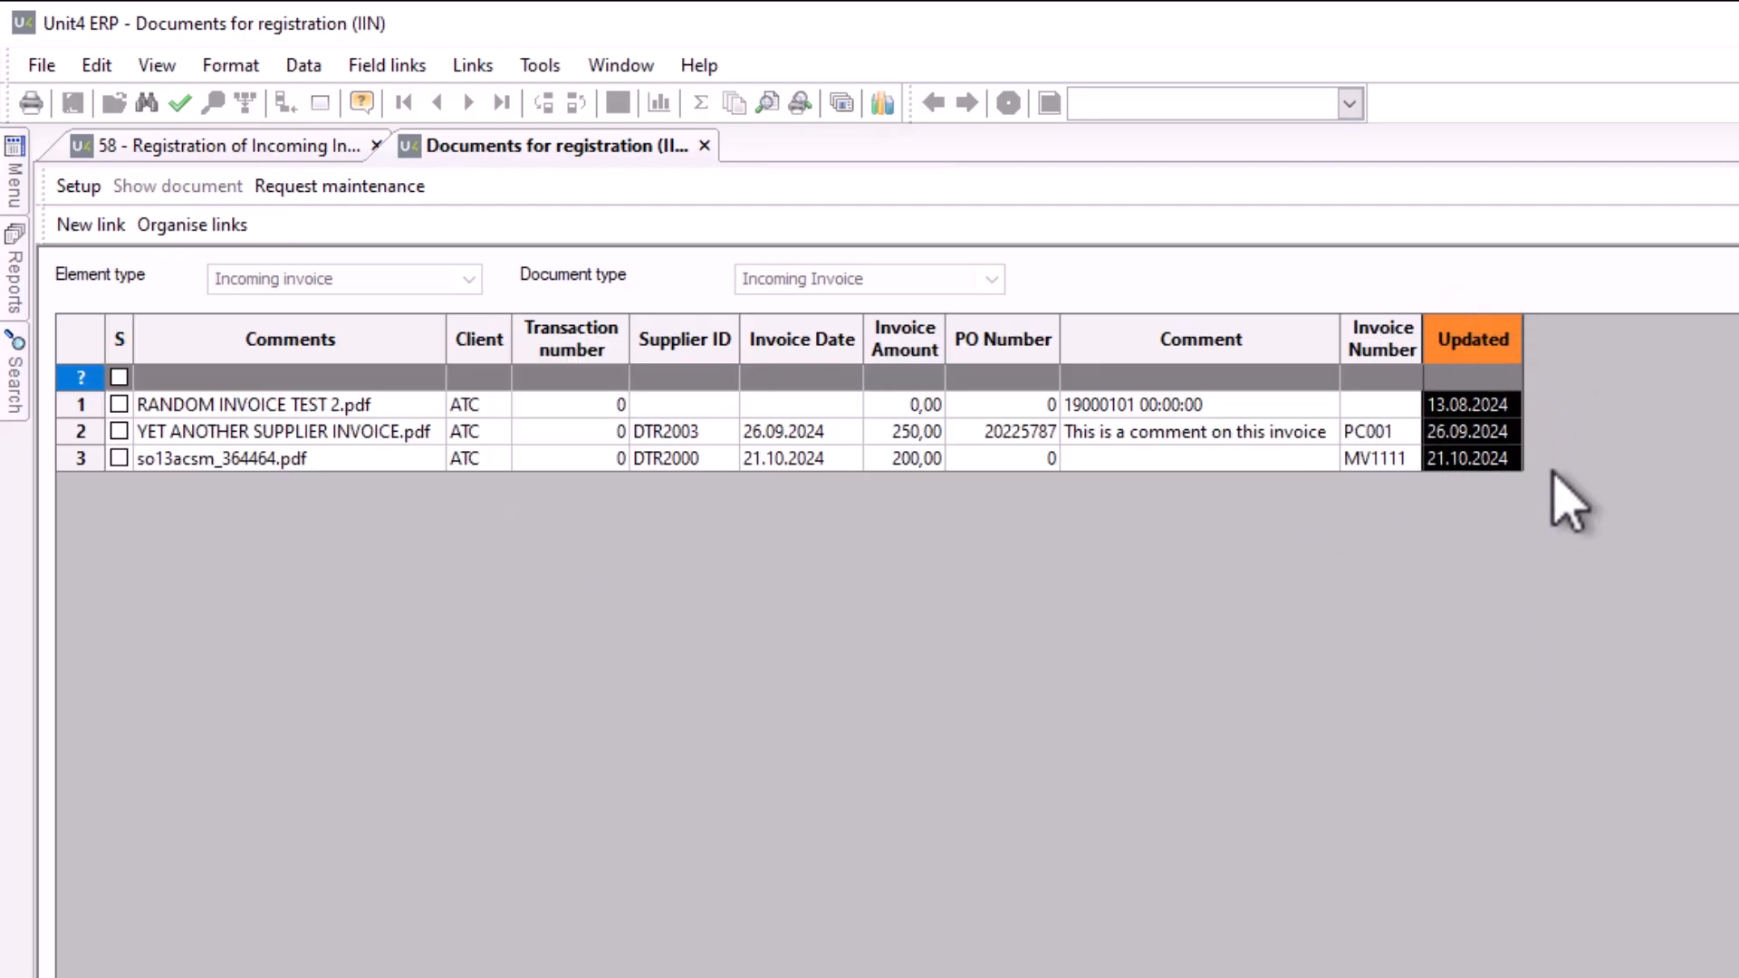
{"action": "left_click", "coordinate": [1486, 405]}
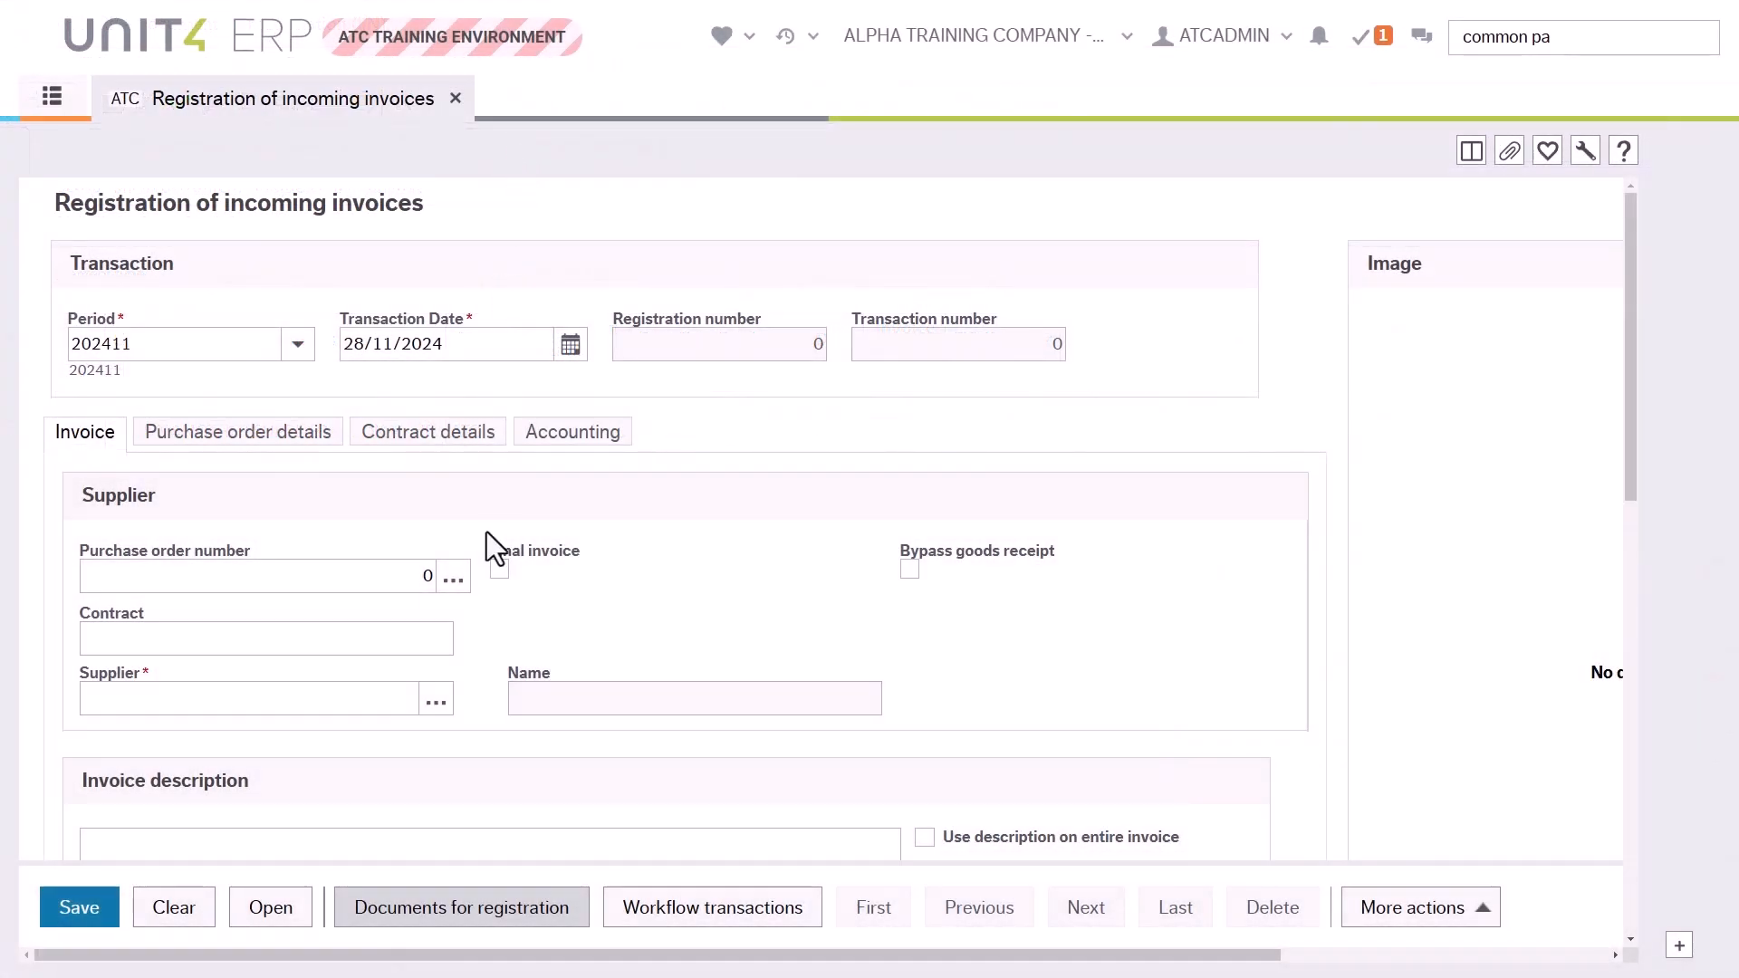
Step: Switch to the Unit4 ERP web client and open Documents for registration from the incoming invoices screen
{"action": "left_click", "coordinate": [486, 915]}
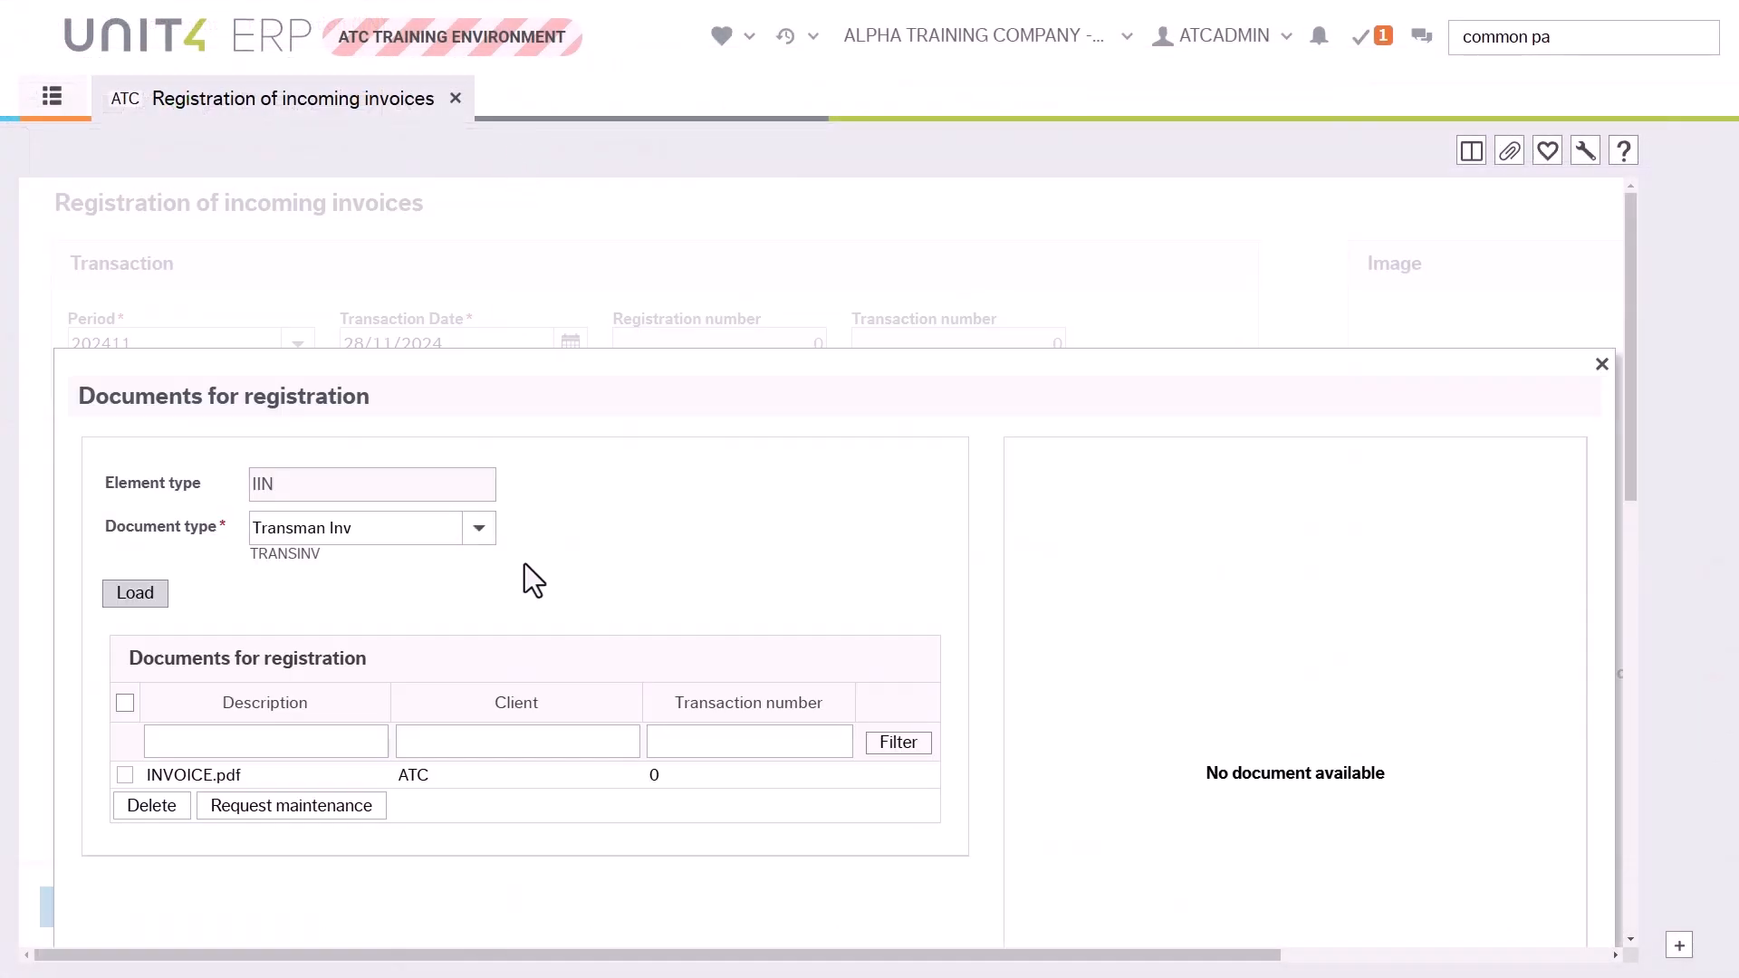
{"action": "scroll", "coordinate": [996, 480], "scroll_direction": "down", "scroll_amount": 3}
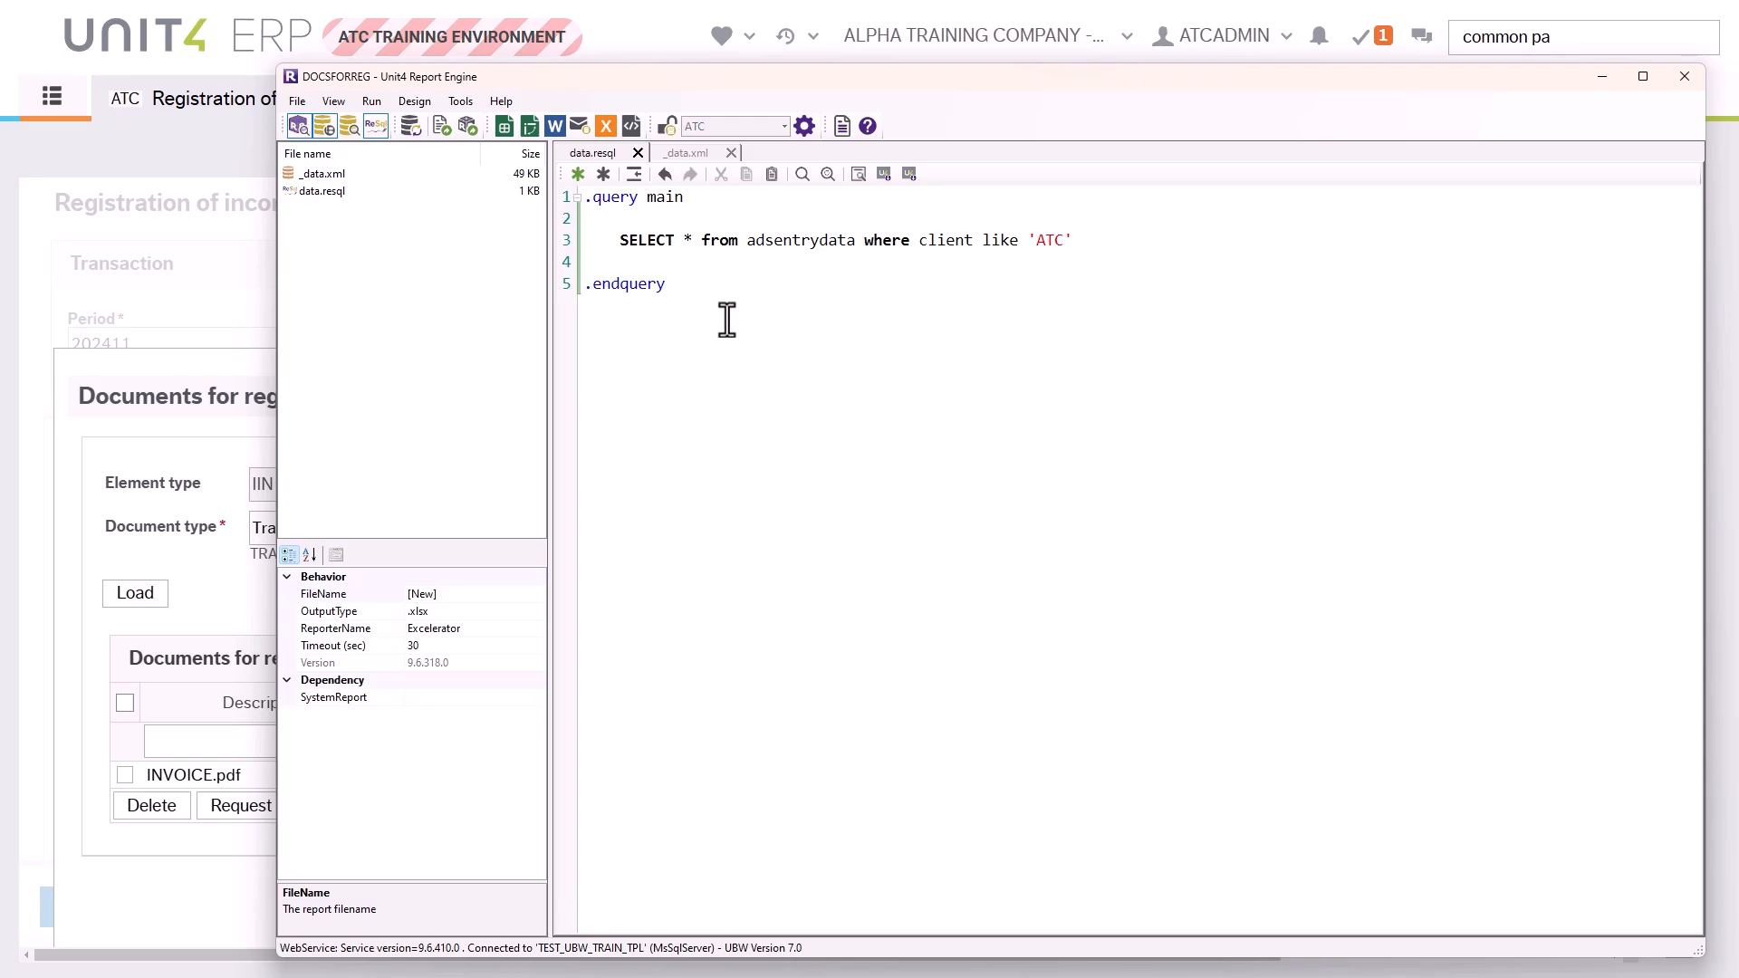
Step: In Unit4 Report Engine, examine the adsentrydata query and its main result table through to the last columns
{"action": "left_click_drag", "start_coordinate": [748, 240], "coordinate": [821, 246]}
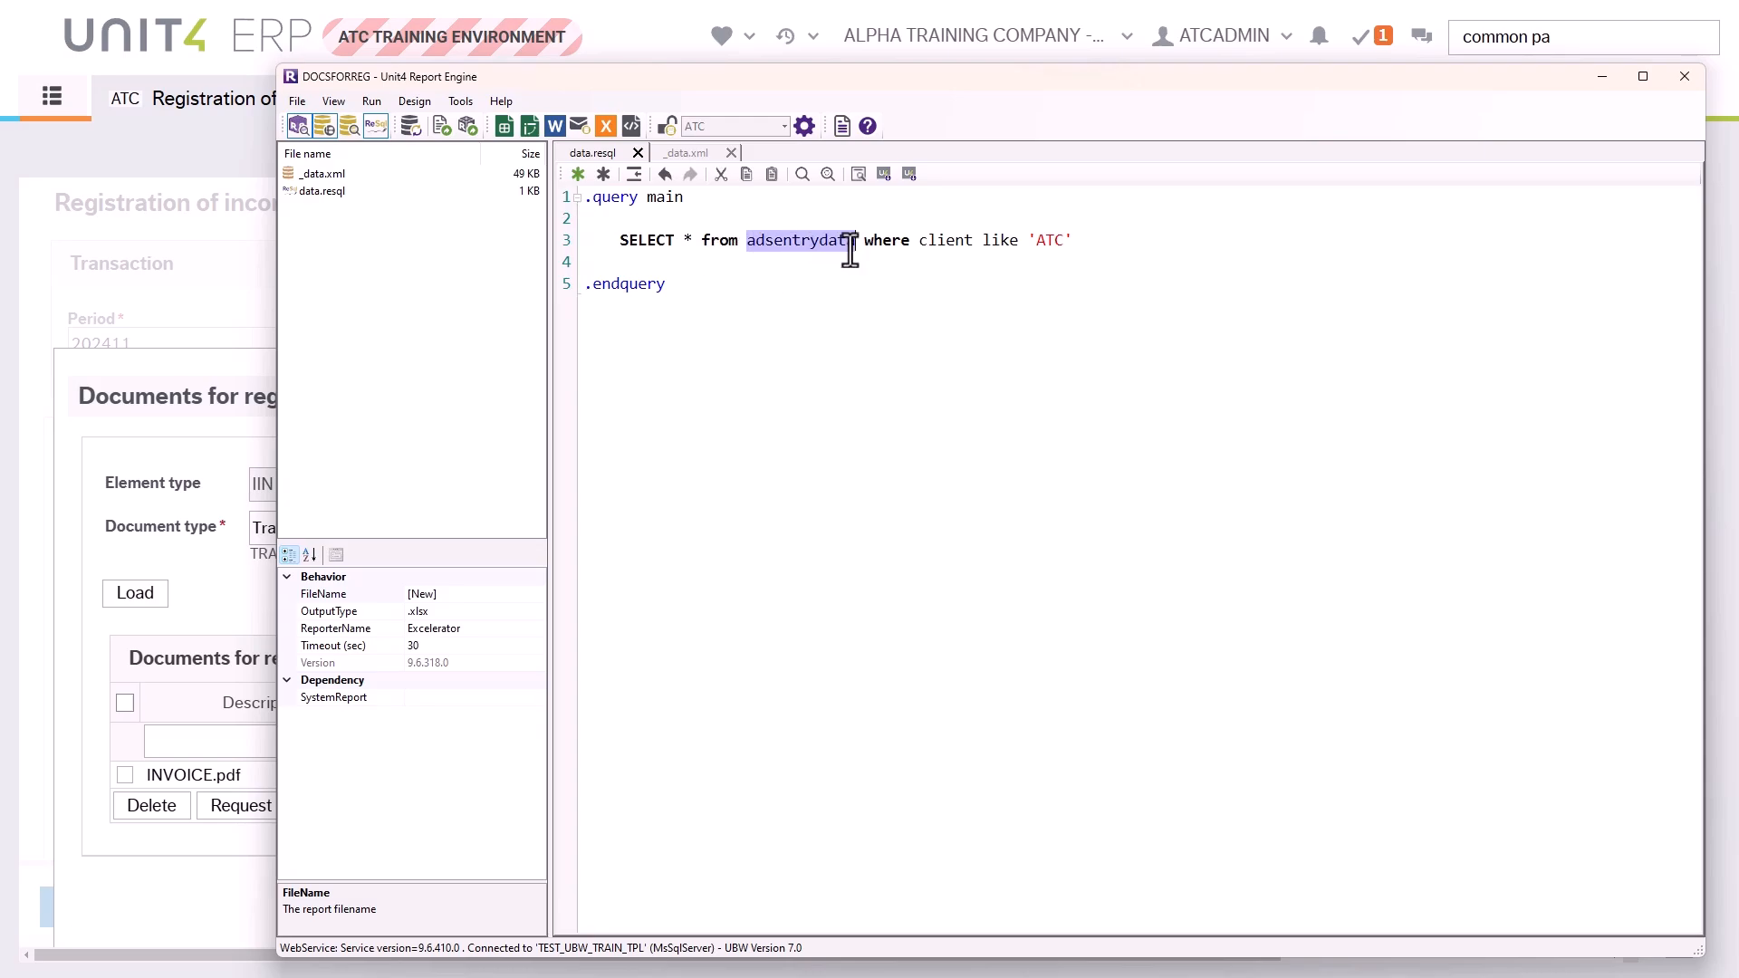
{"action": "left_click", "coordinate": [860, 376]}
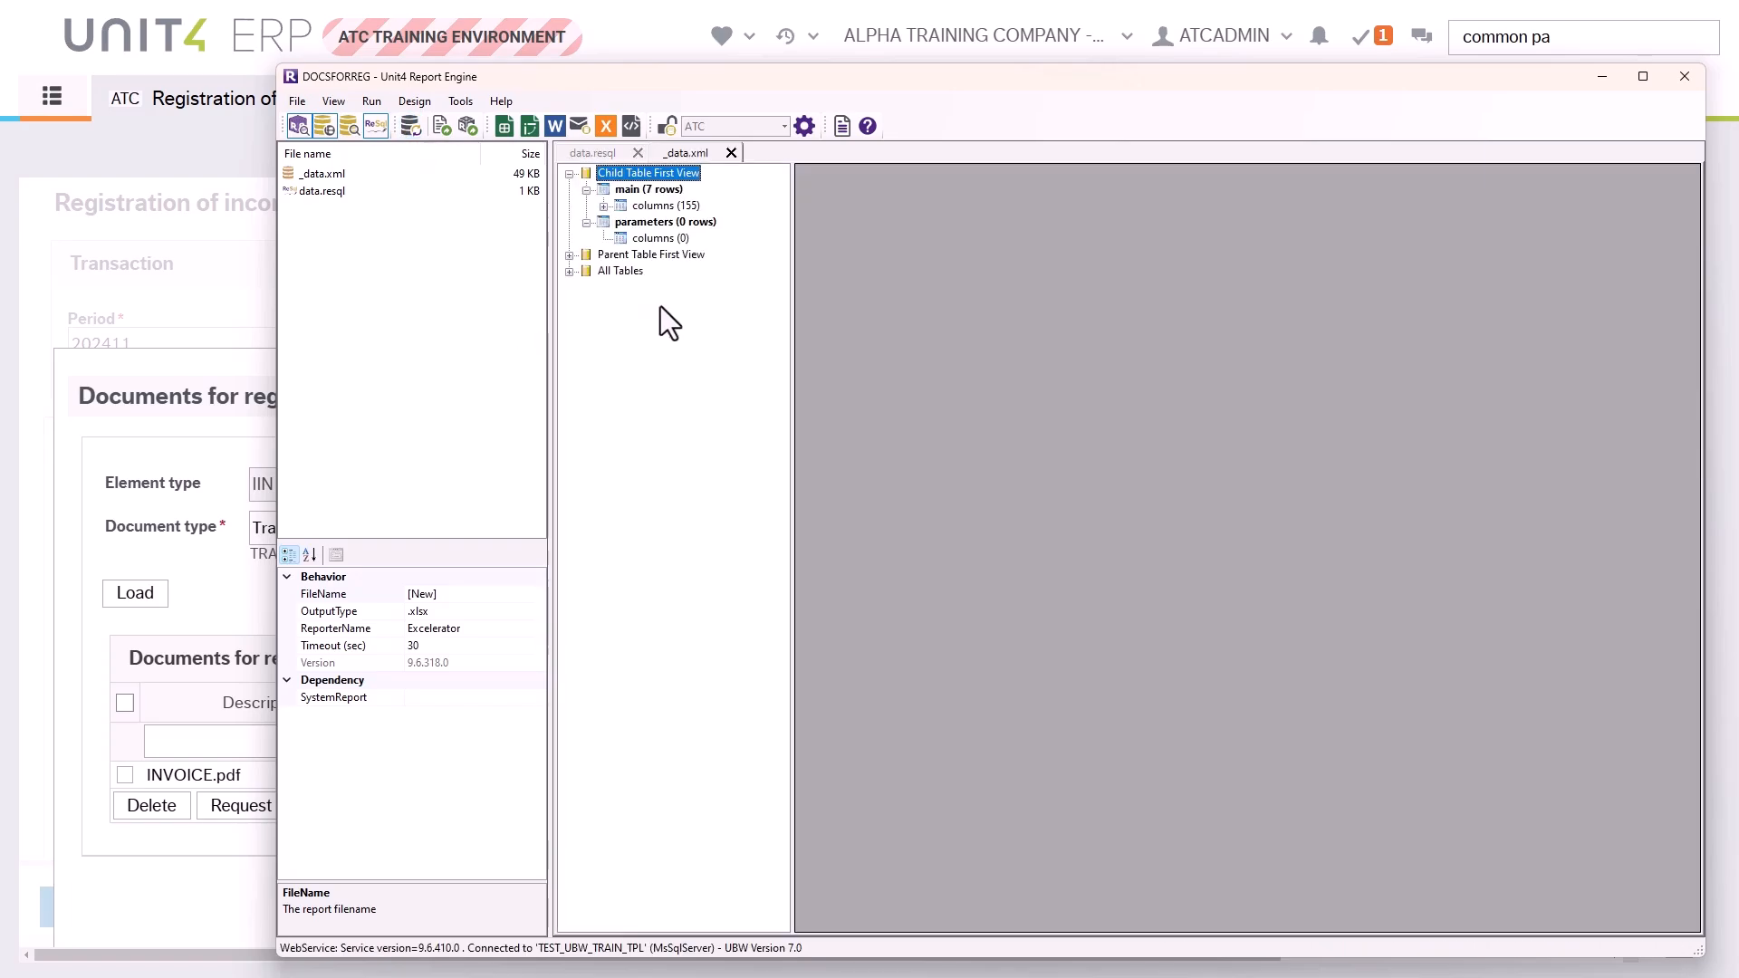
{"action": "double_click", "coordinate": [647, 189]}
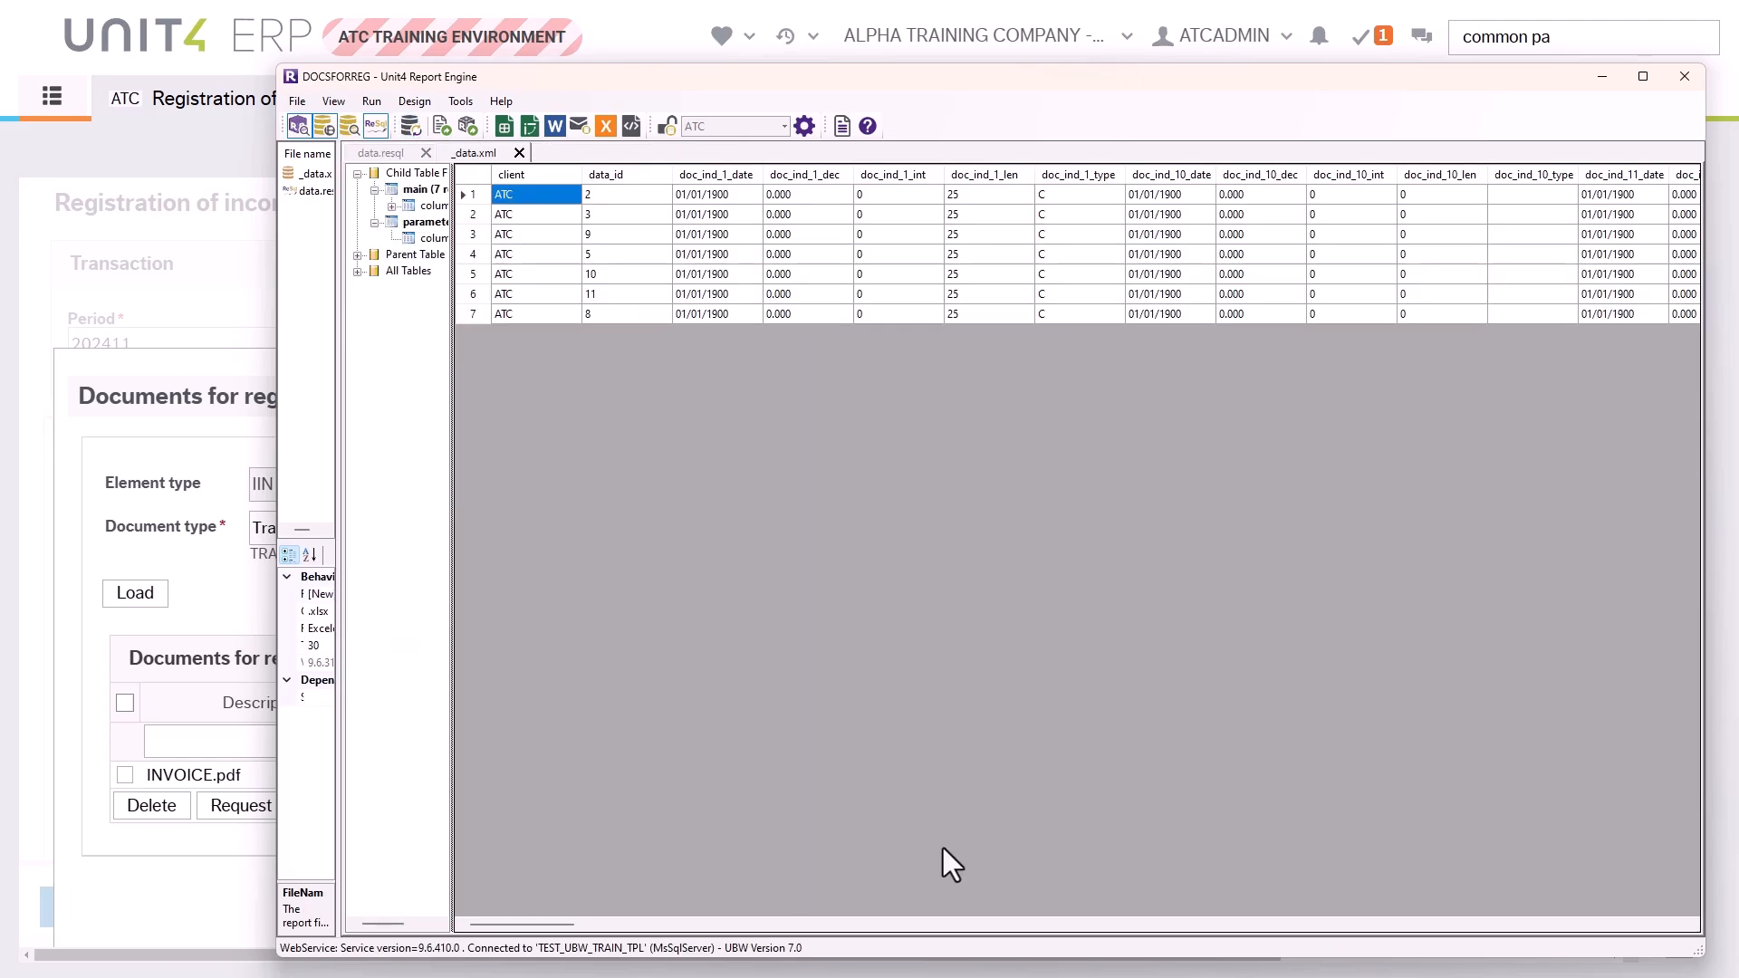
{"action": "left_click_drag", "start_coordinate": [585, 927], "coordinate": [1655, 941]}
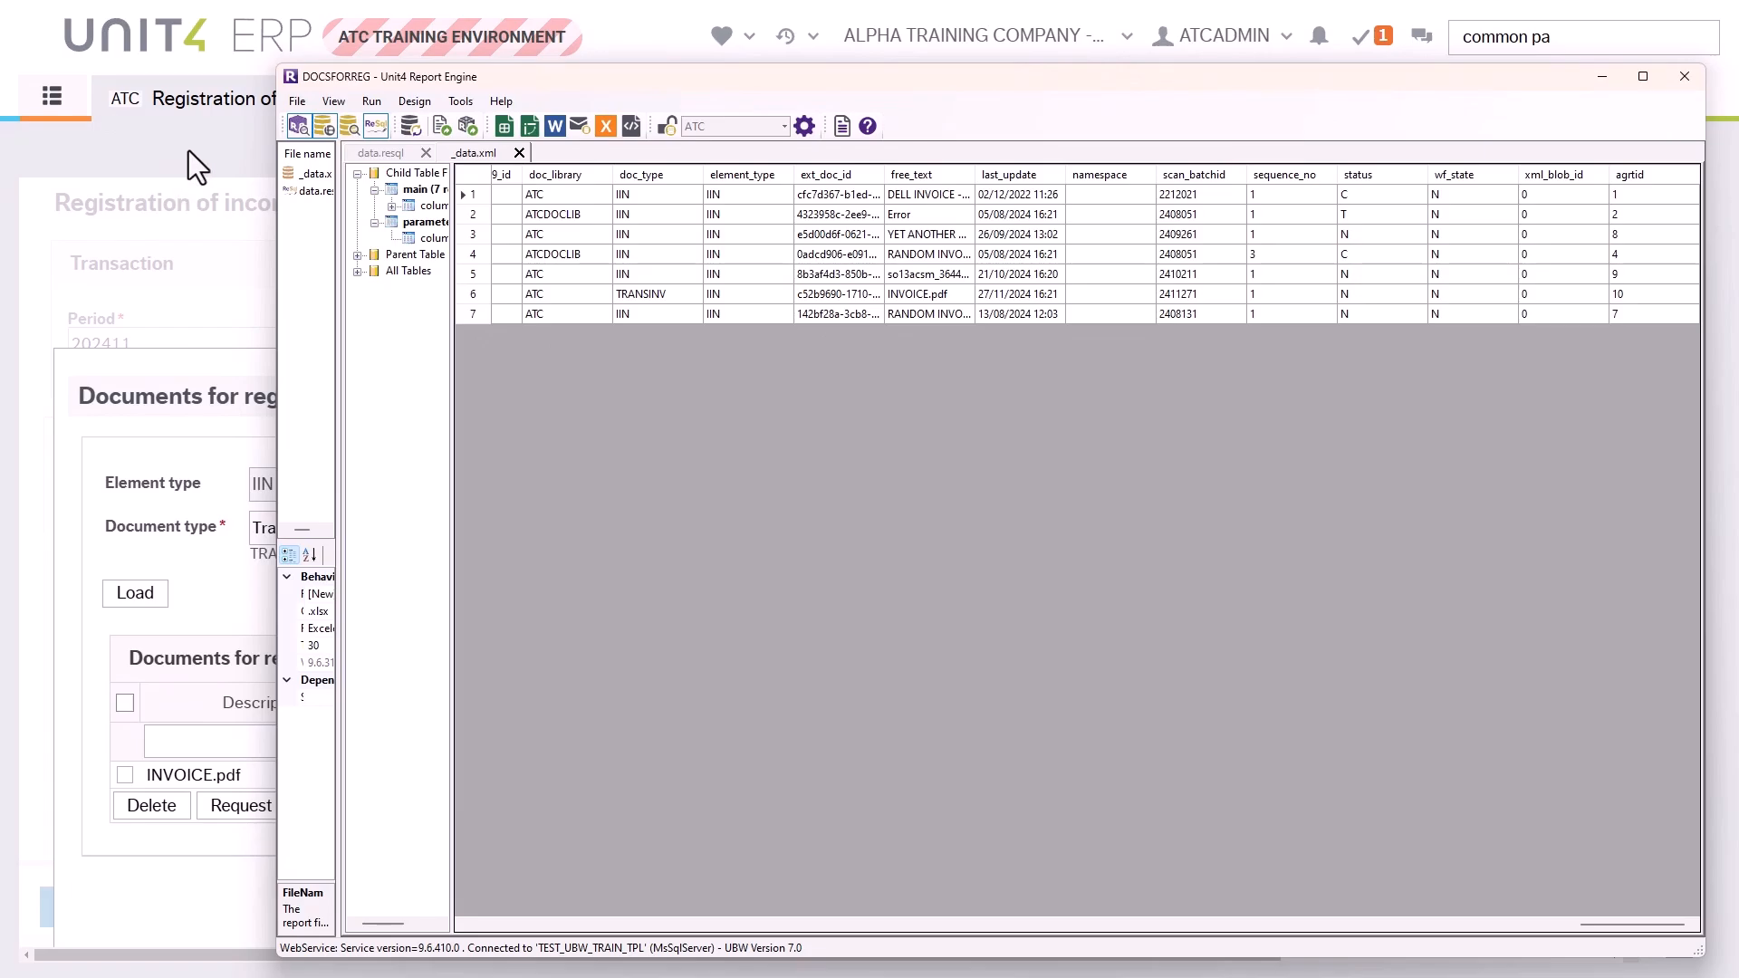
Step: Return to the web client, open Common parameters, activate A1AR_TVP002_DEBUG and save the change
{"action": "left_click", "coordinate": [194, 150]}
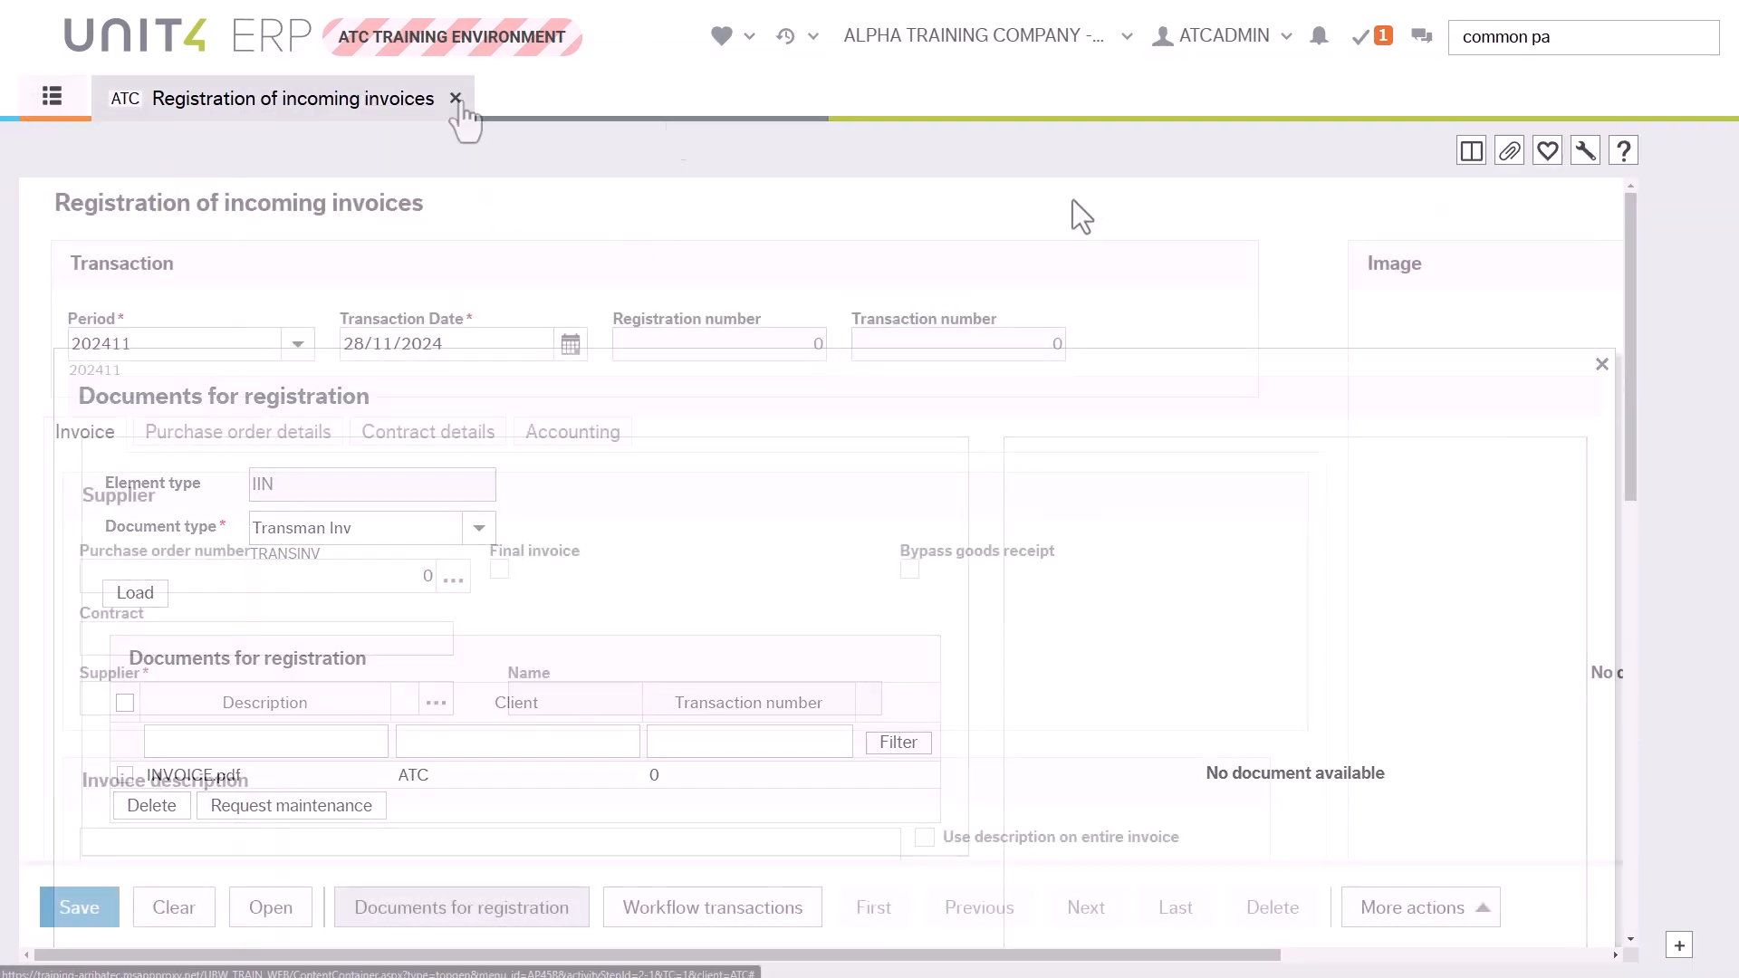
{"action": "left_click", "coordinate": [1606, 46]}
{"action": "left_click", "coordinate": [1427, 109]}
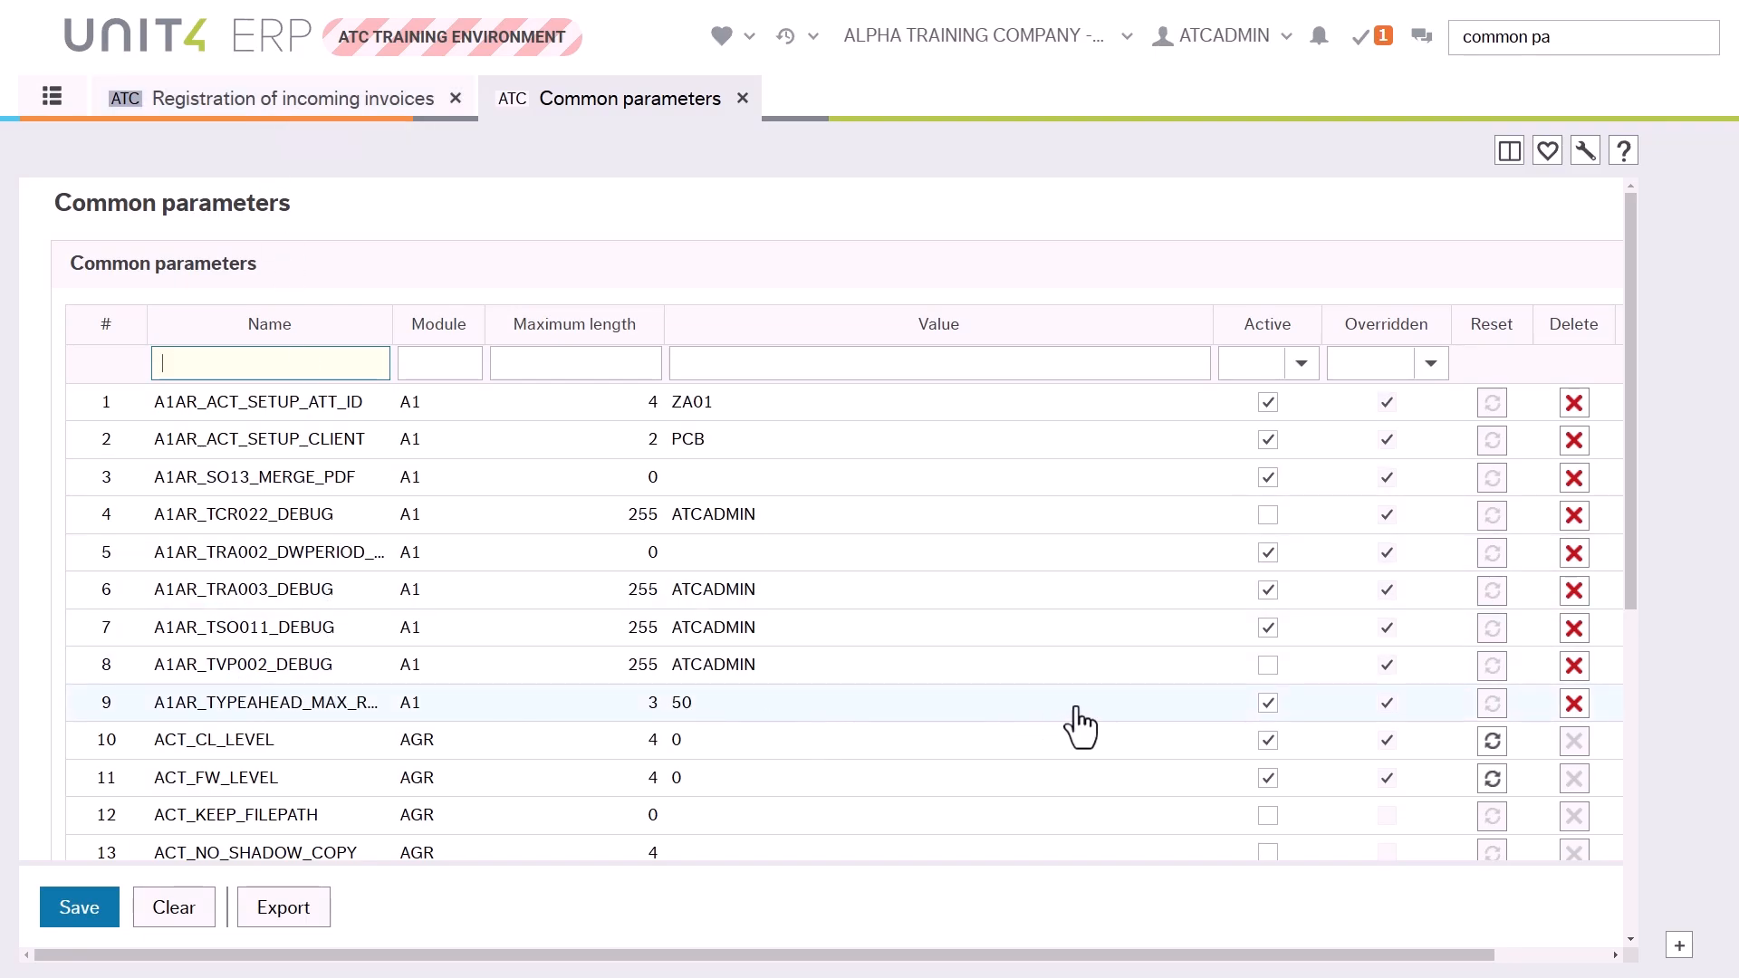
{"action": "left_click", "coordinate": [1268, 668]}
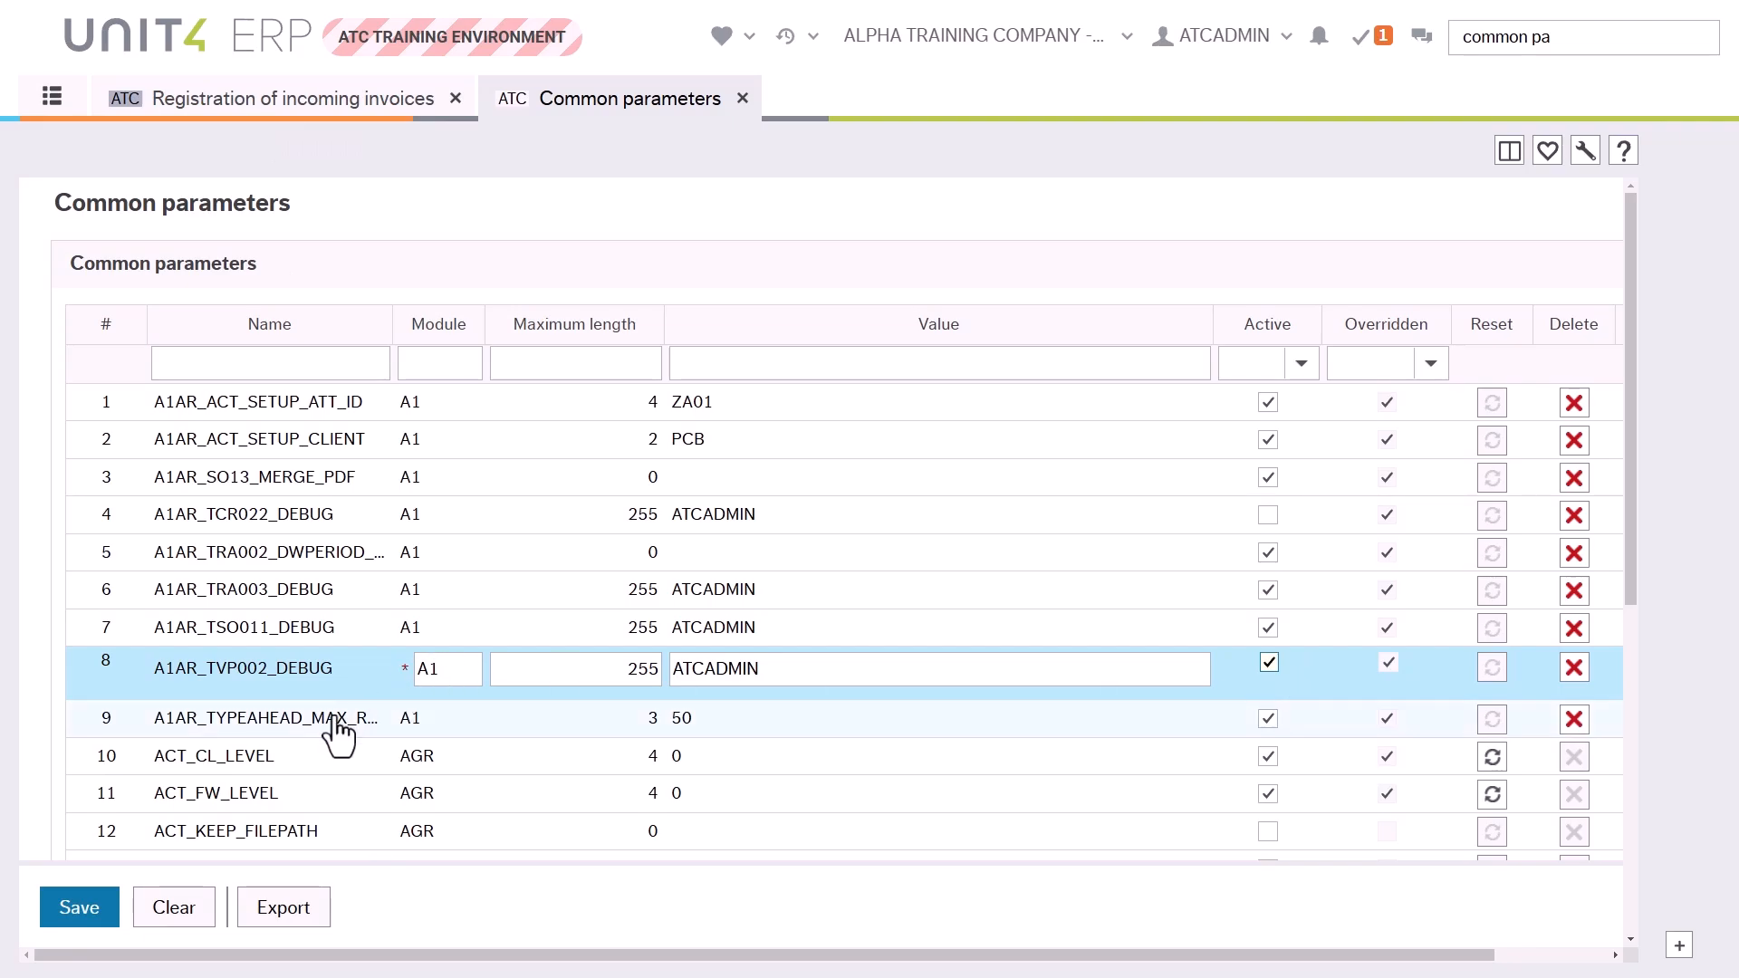
{"action": "left_click", "coordinate": [80, 908]}
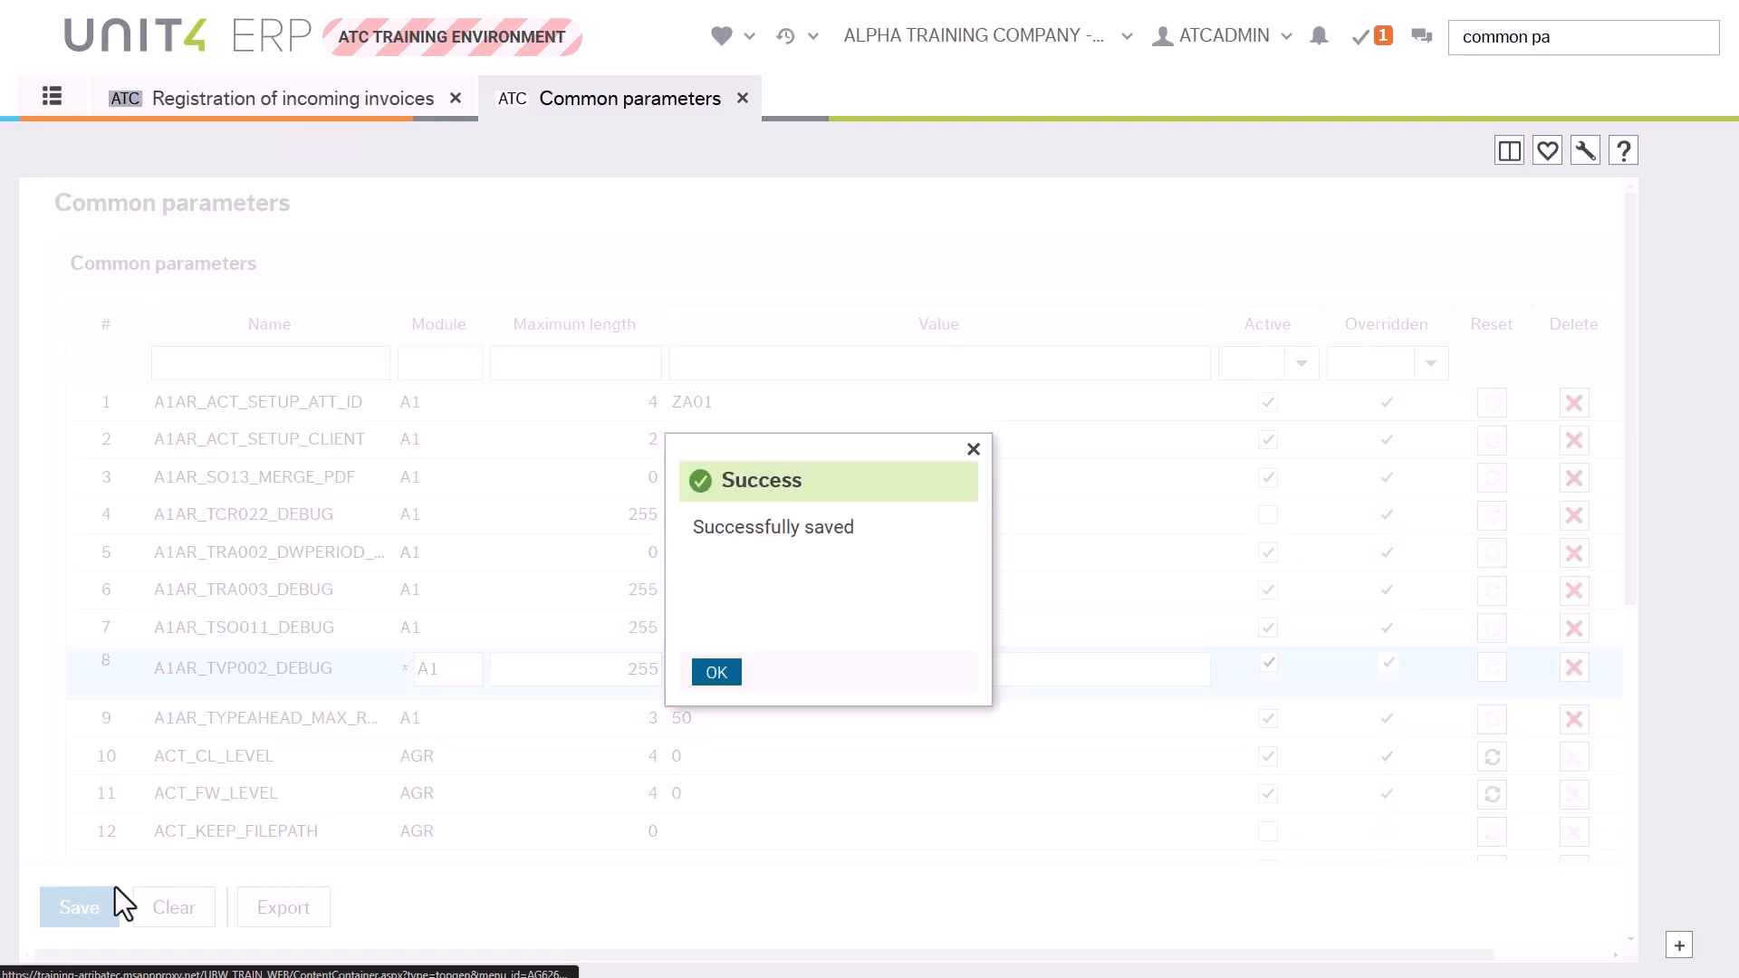
{"action": "left_click", "coordinate": [716, 672]}
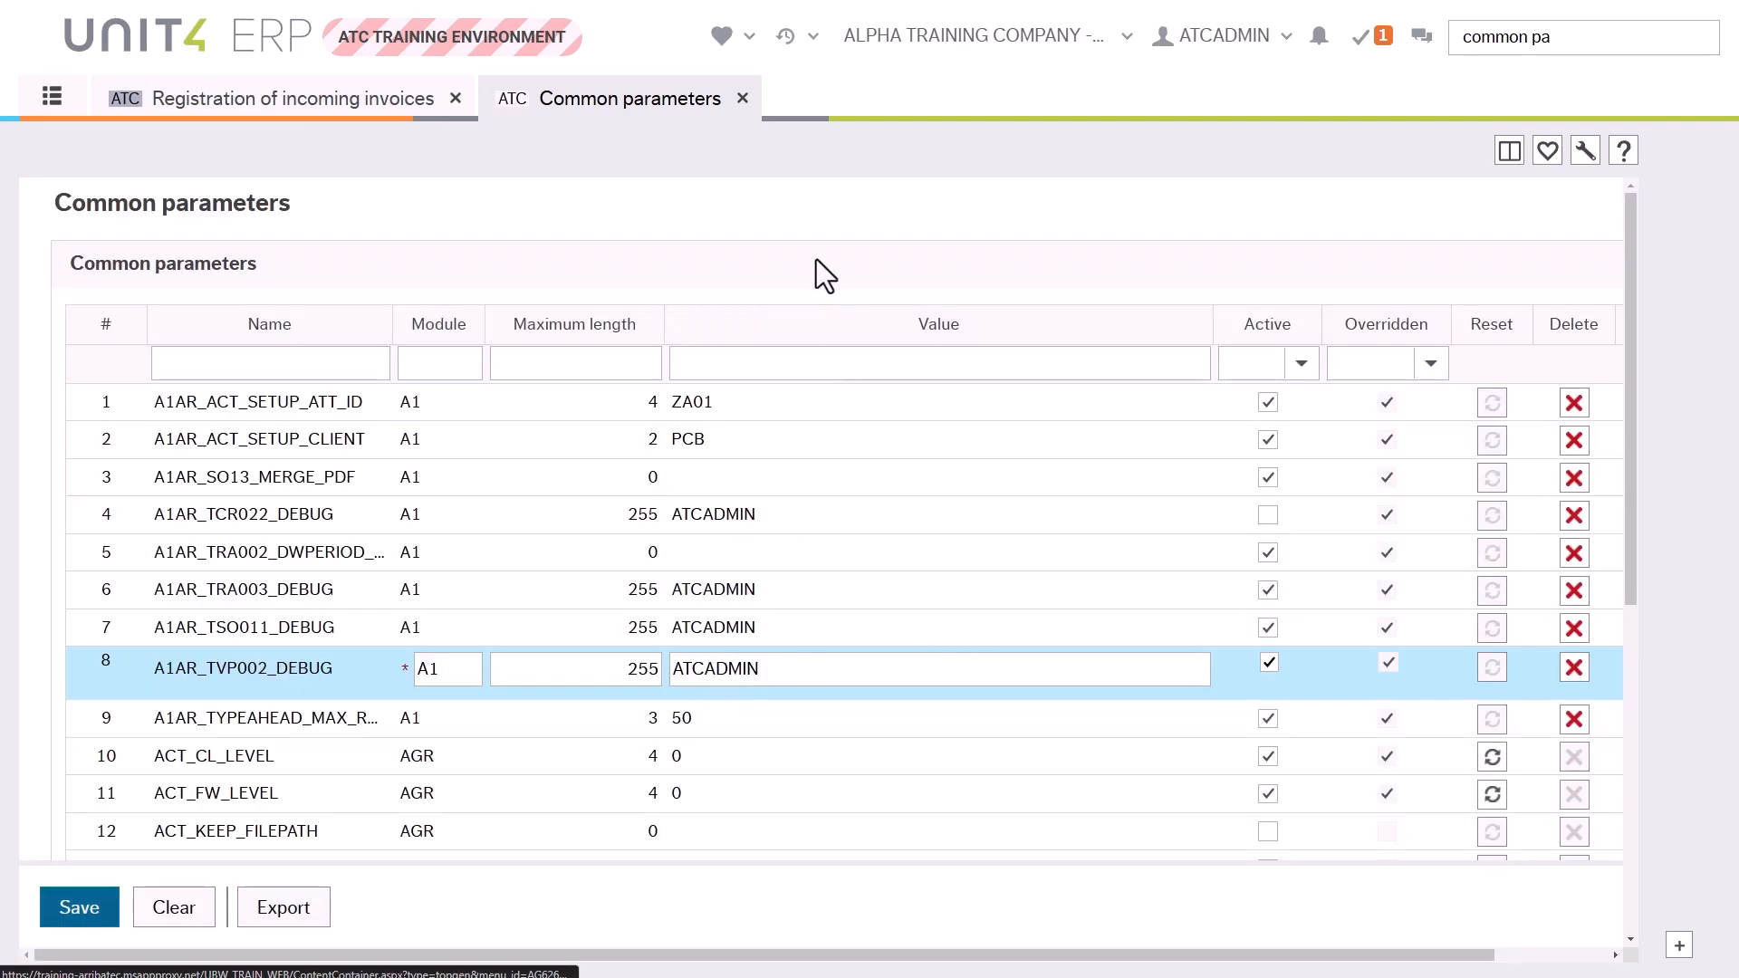
Step: Open the favourite TopGen Config MF and choose the attribute value TVP002, Incoming Invoice Register
{"action": "left_click", "coordinate": [729, 36]}
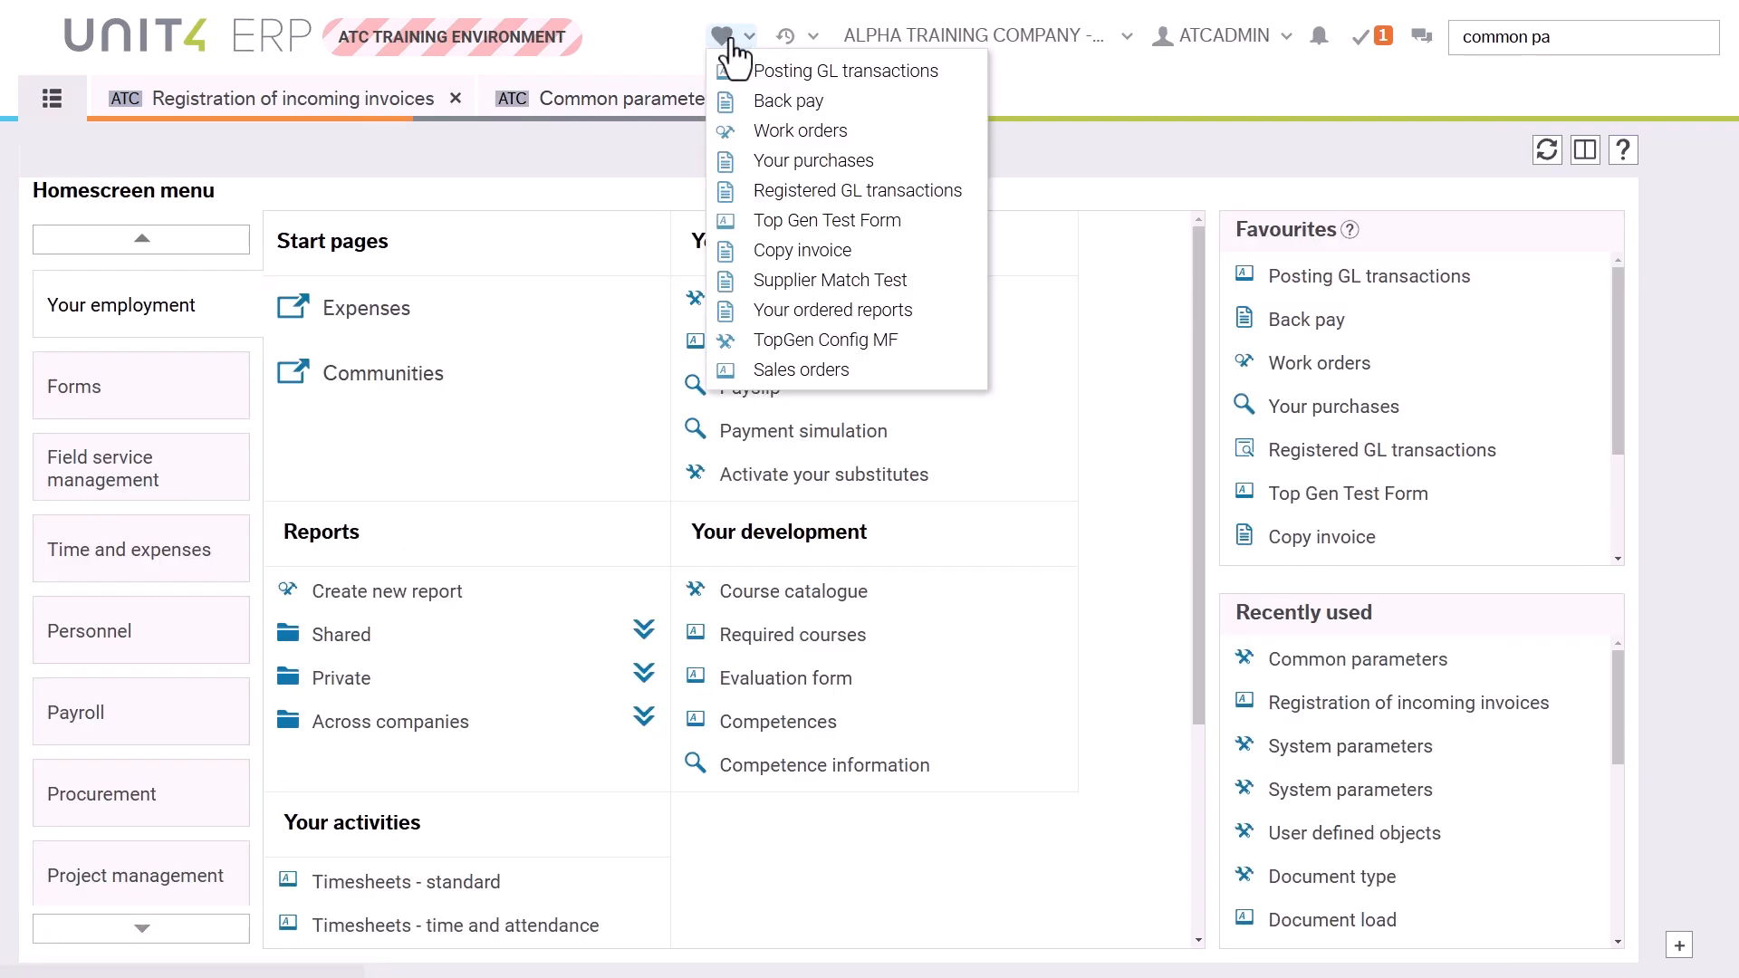
{"action": "left_click", "coordinate": [796, 343]}
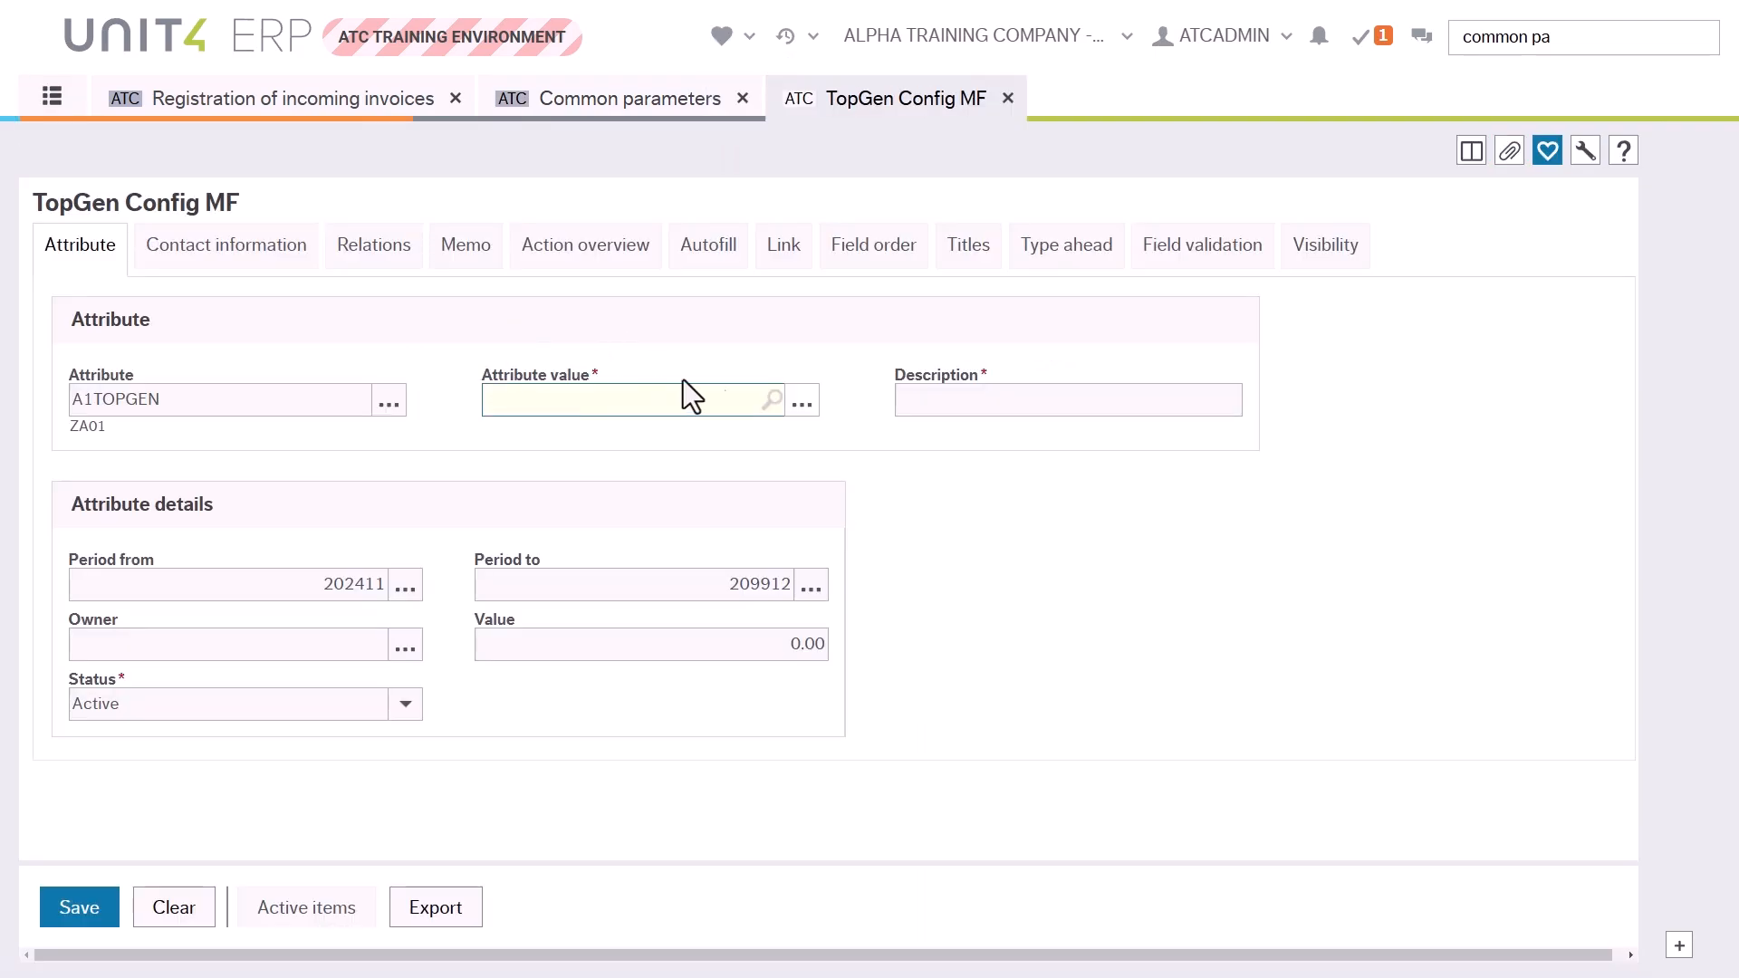
{"action": "key", "text": "space"}
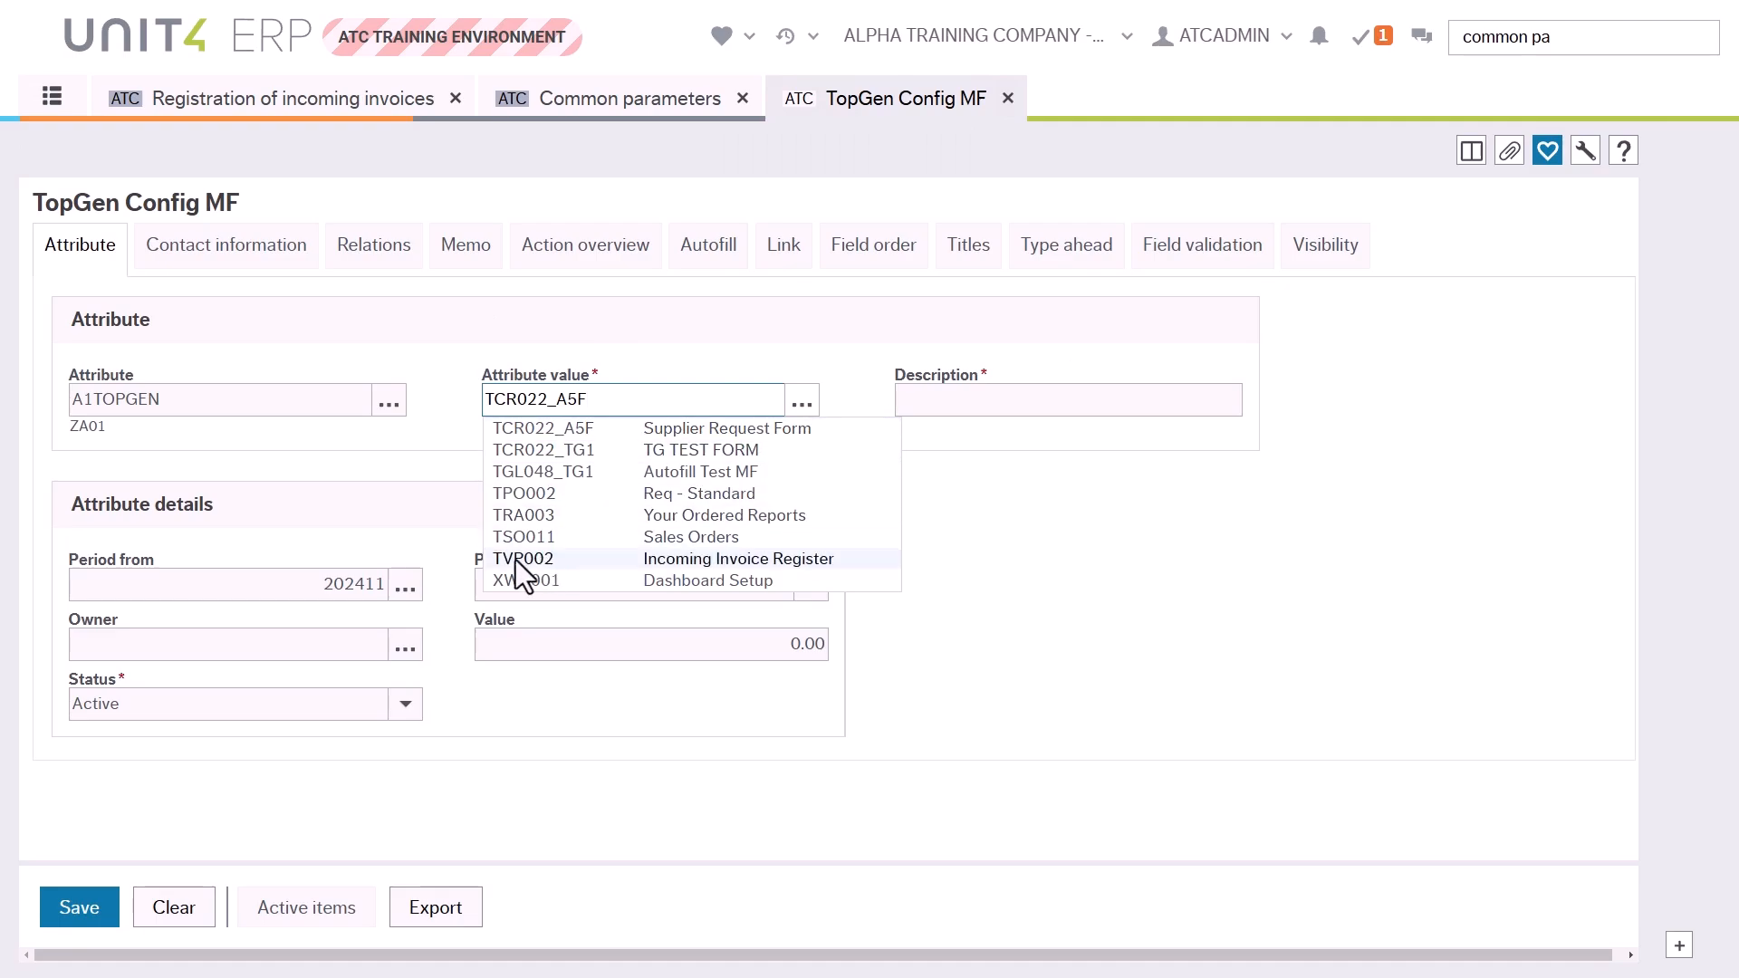
{"action": "left_click", "coordinate": [685, 559]}
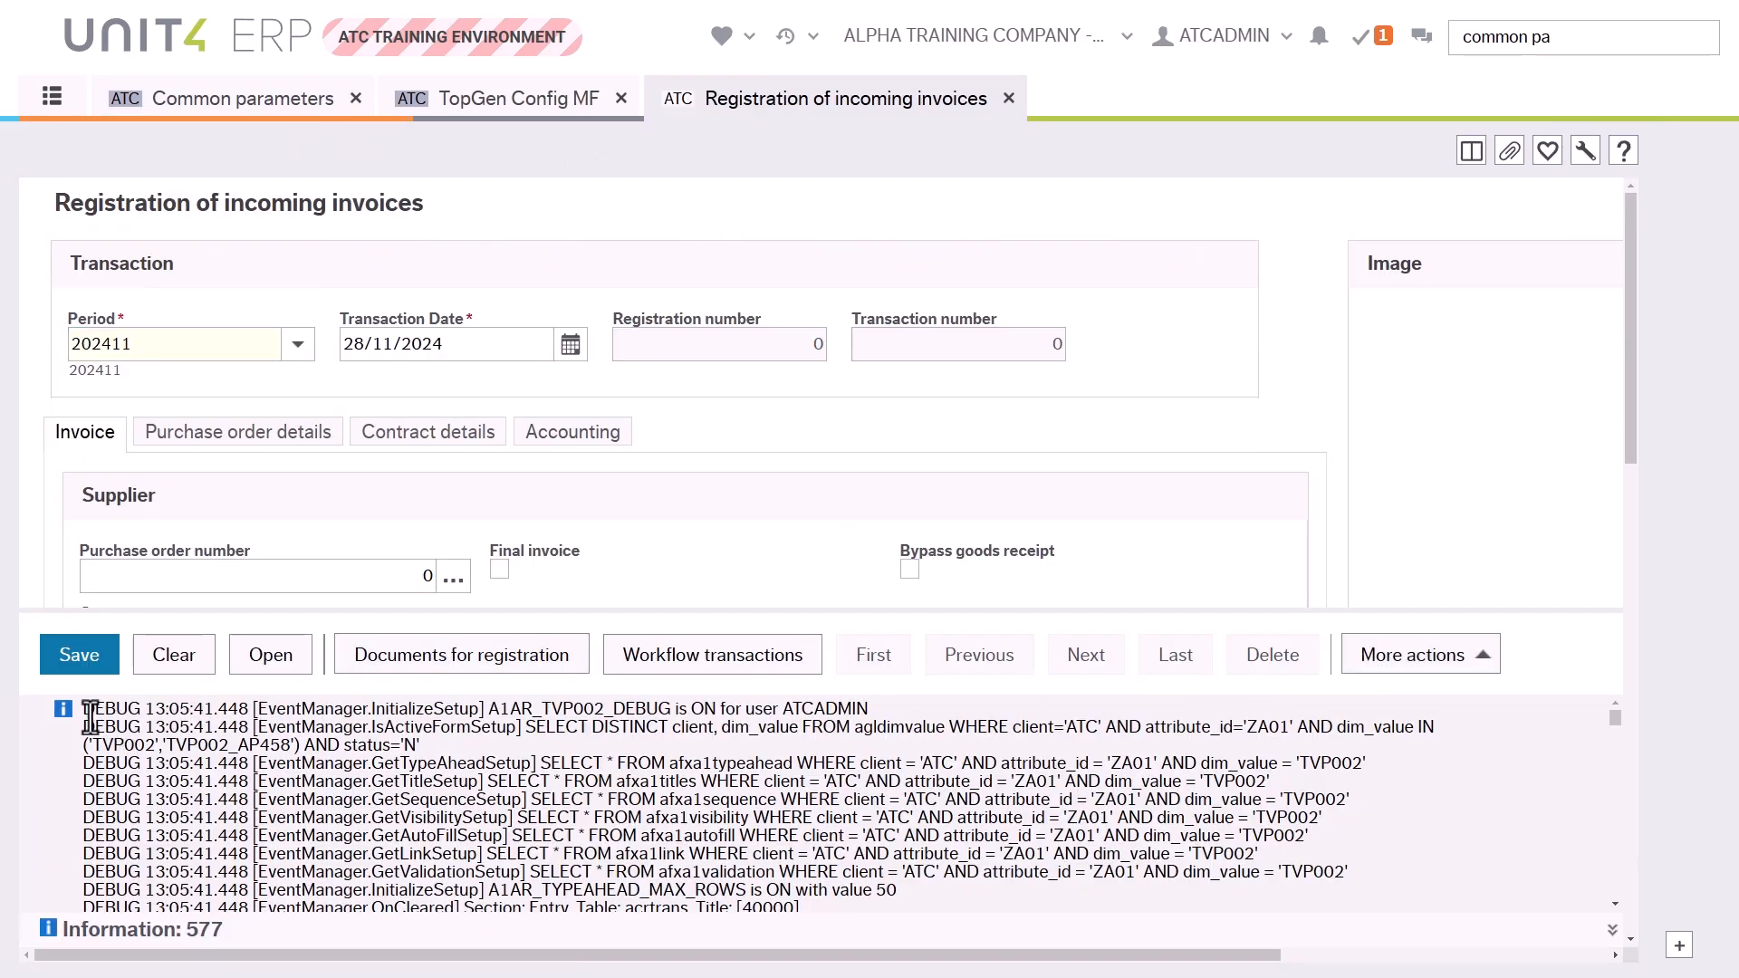
Step: Copy all debug messages from Registration of incoming invoices into an empty Excel sheet starting at cell A1
{"action": "left_click_drag", "start_coordinate": [124, 716], "coordinate": [726, 895]}
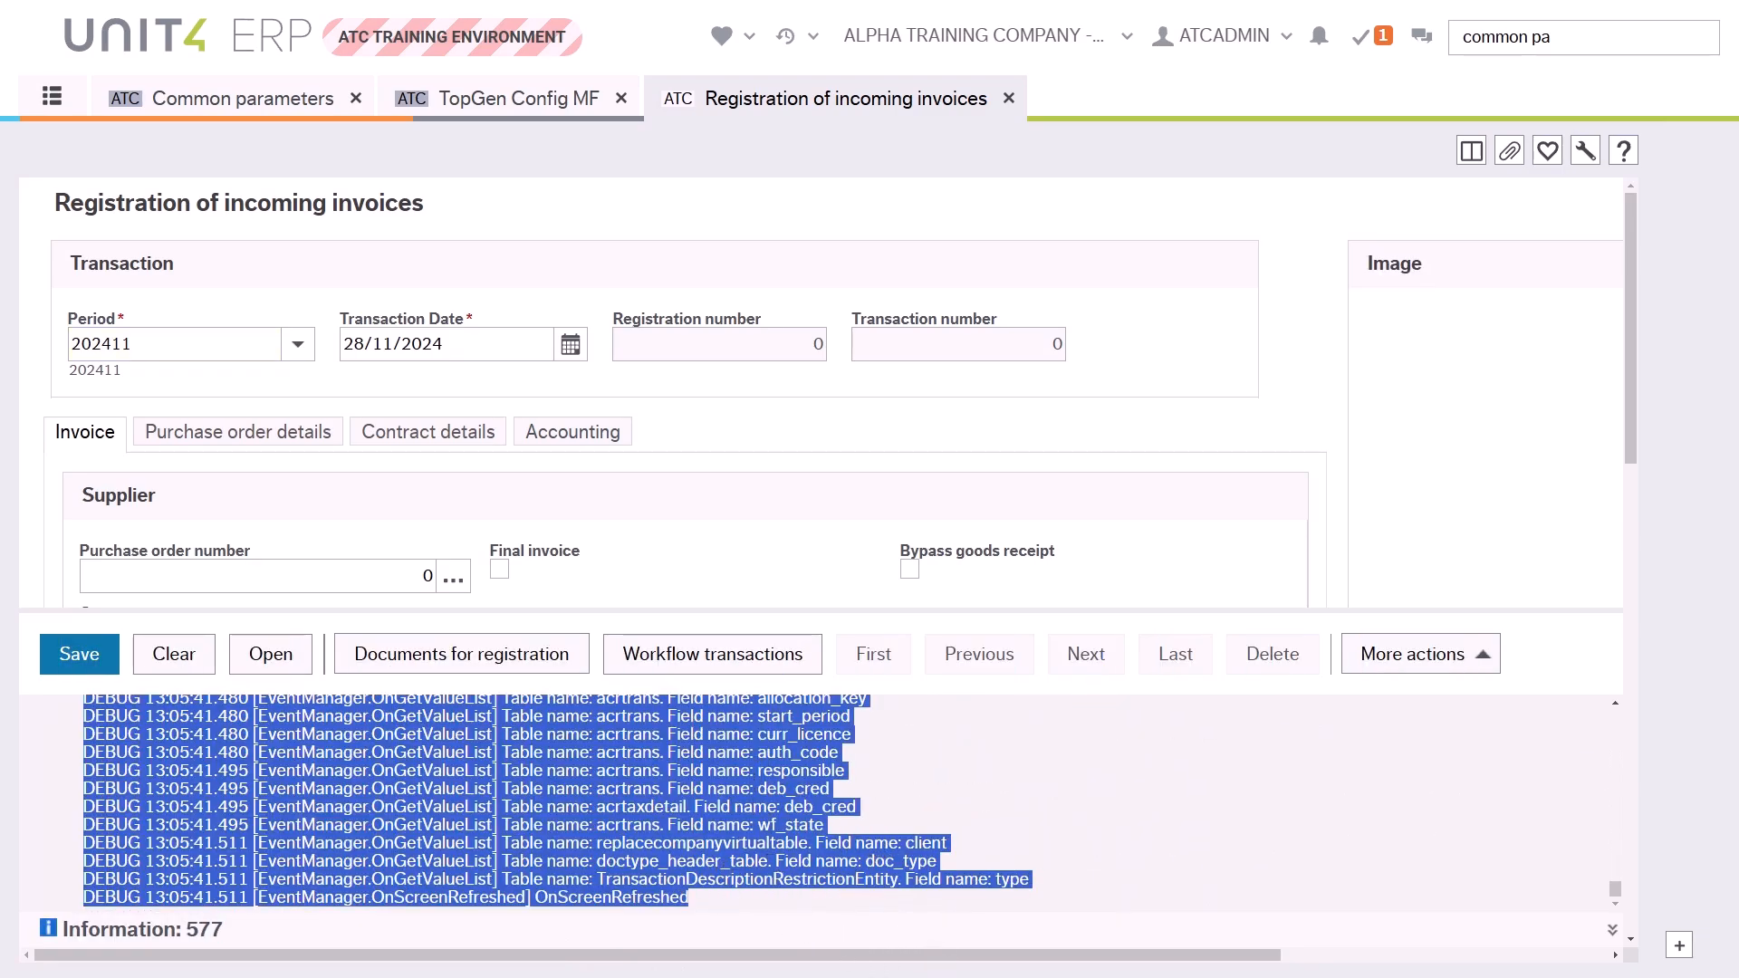
{"action": "left_click", "coordinate": [1340, 977]}
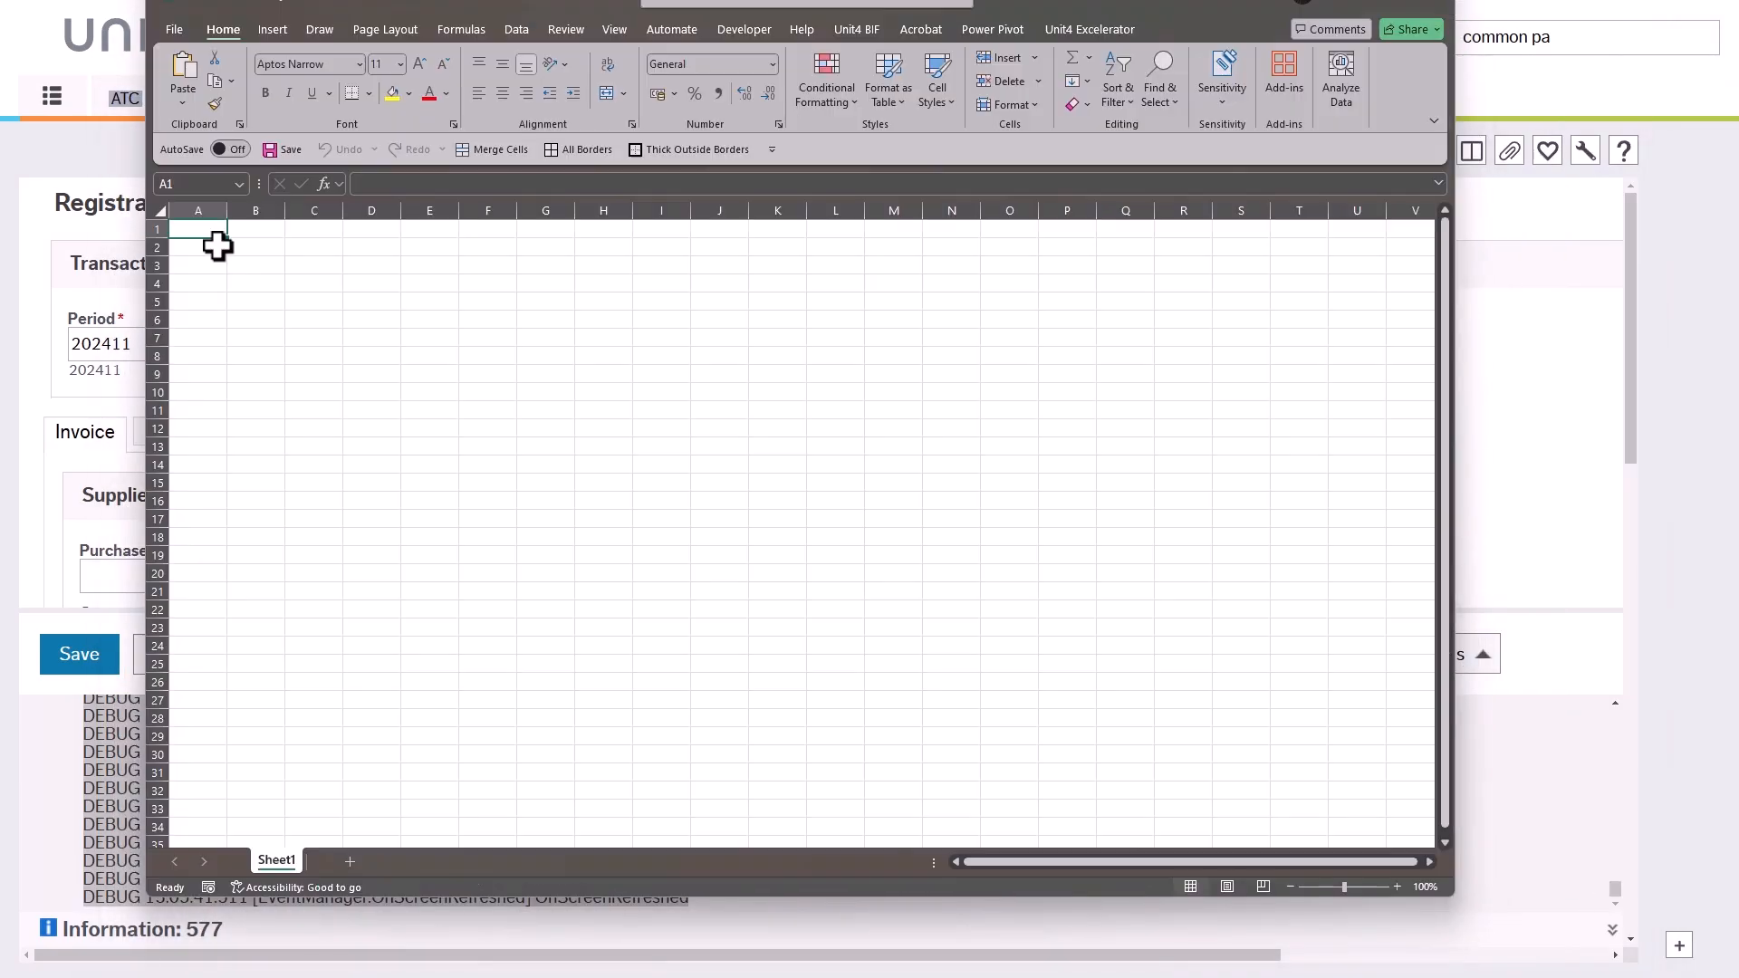
{"action": "key", "text": "ctrl+v"}
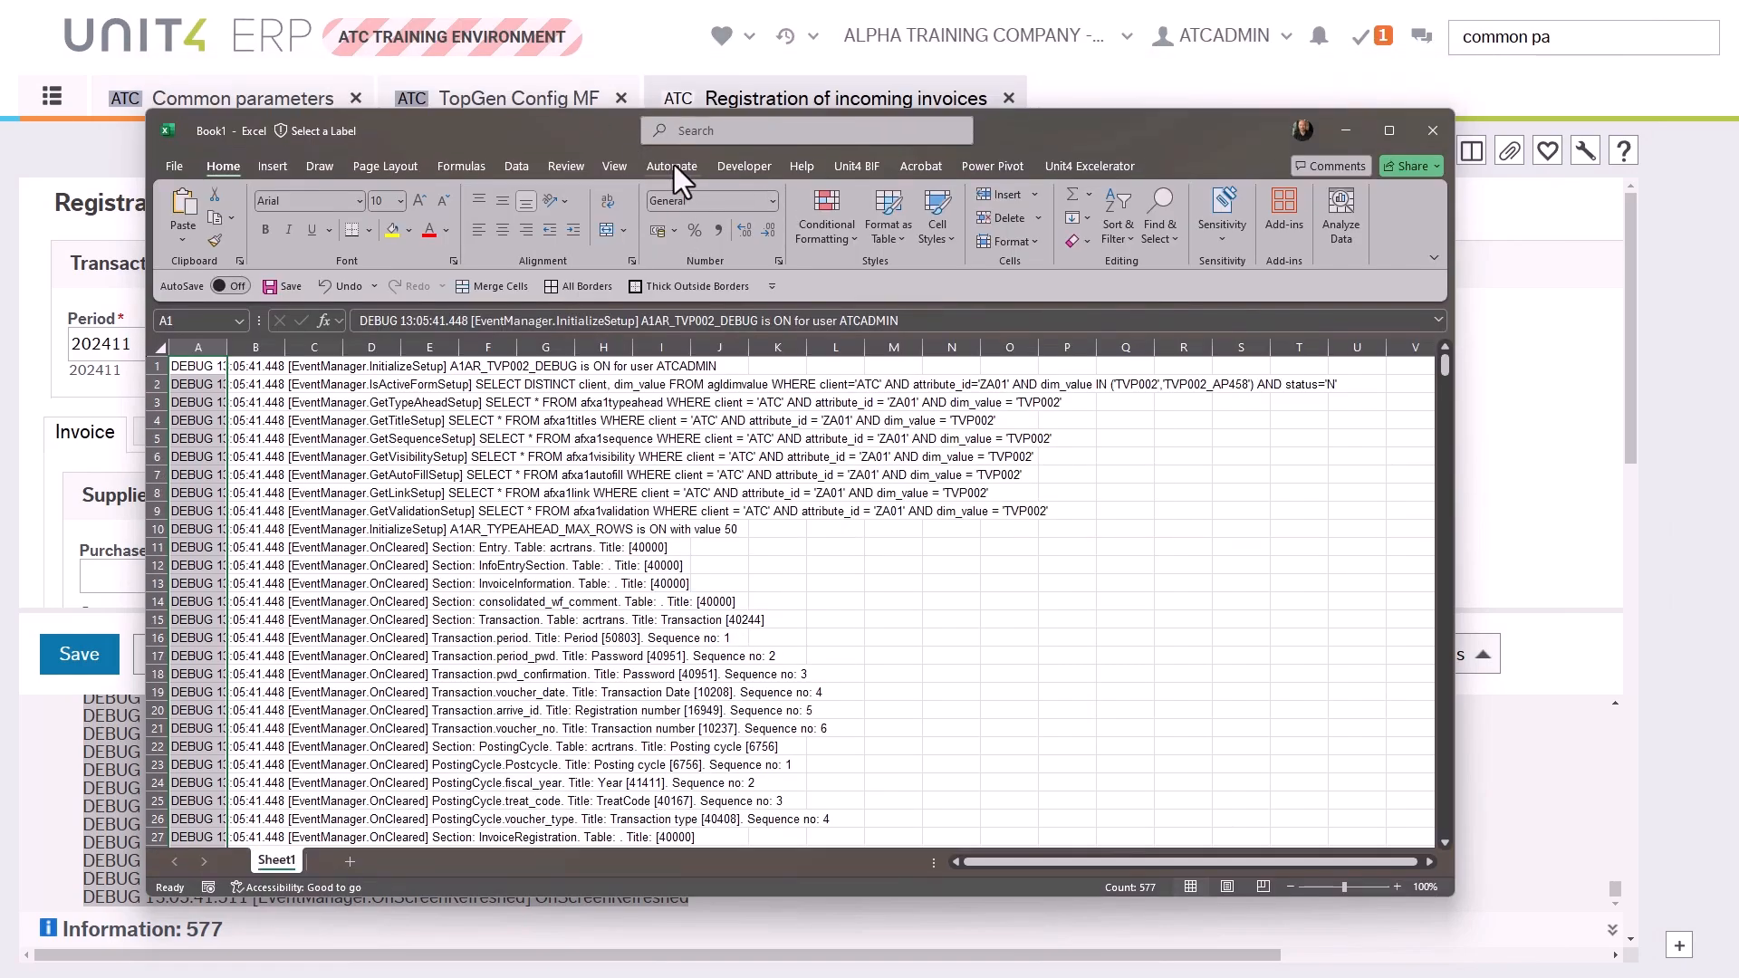
Step: Run the DEBUG FORMAT Office script on the debug lines and close the Code Editor
{"action": "left_click", "coordinate": [673, 166]}
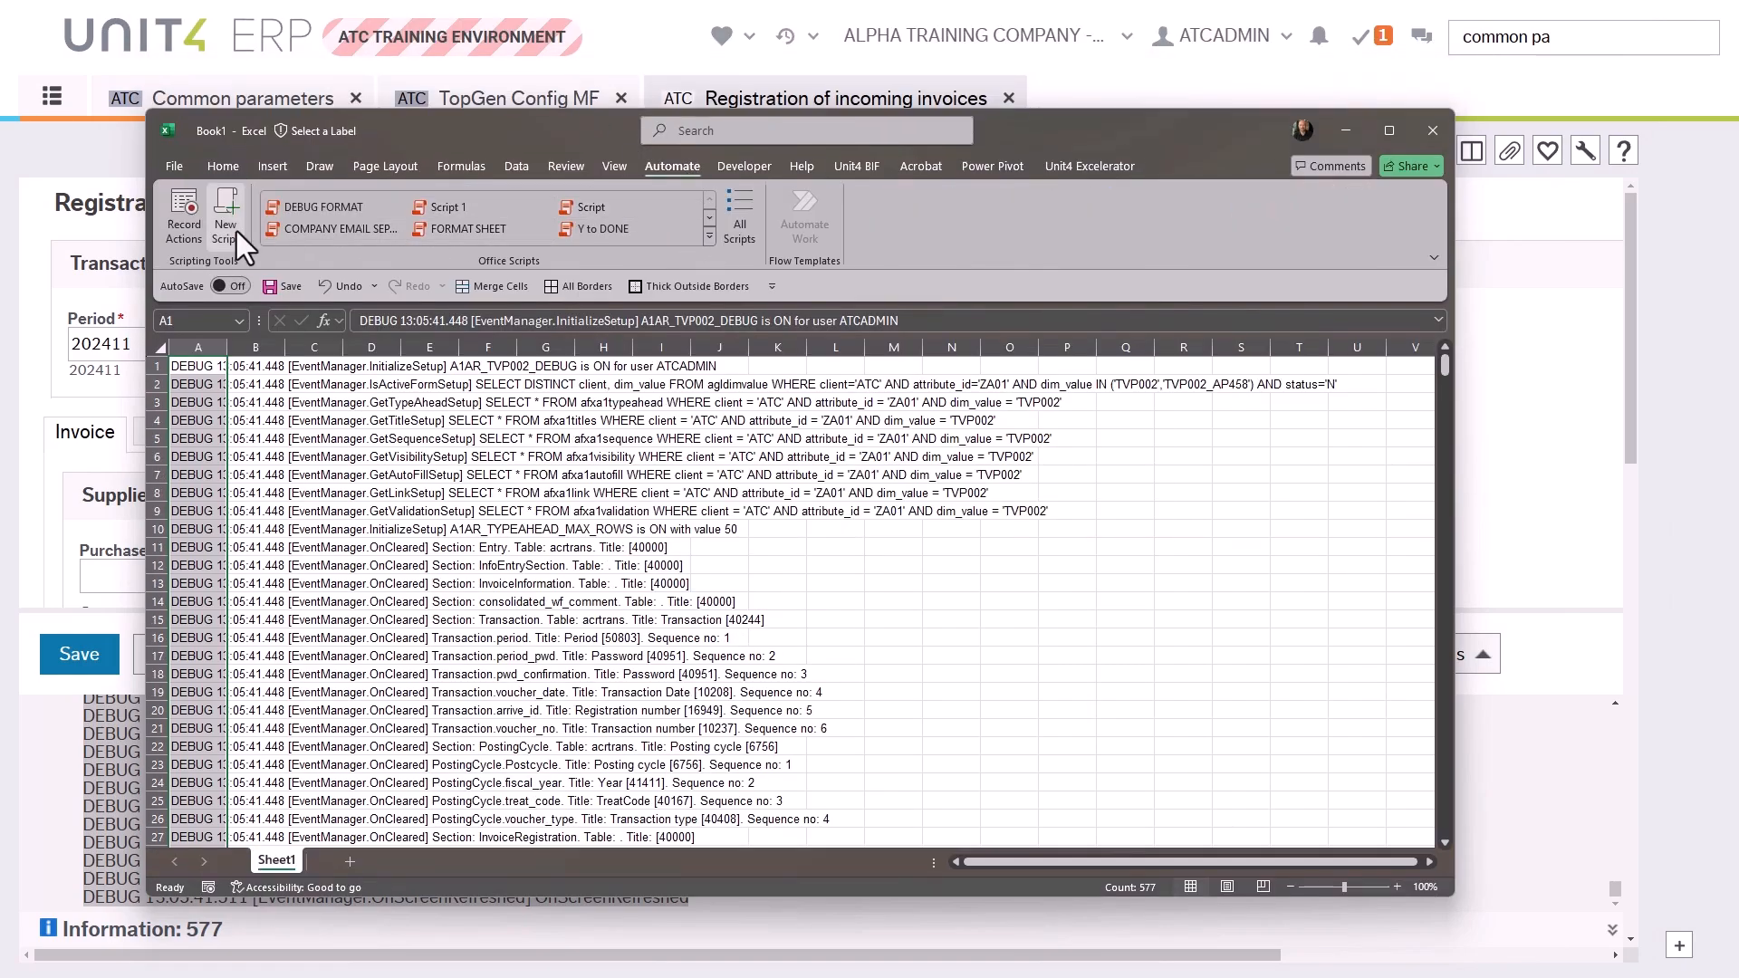
{"action": "left_click", "coordinate": [324, 206]}
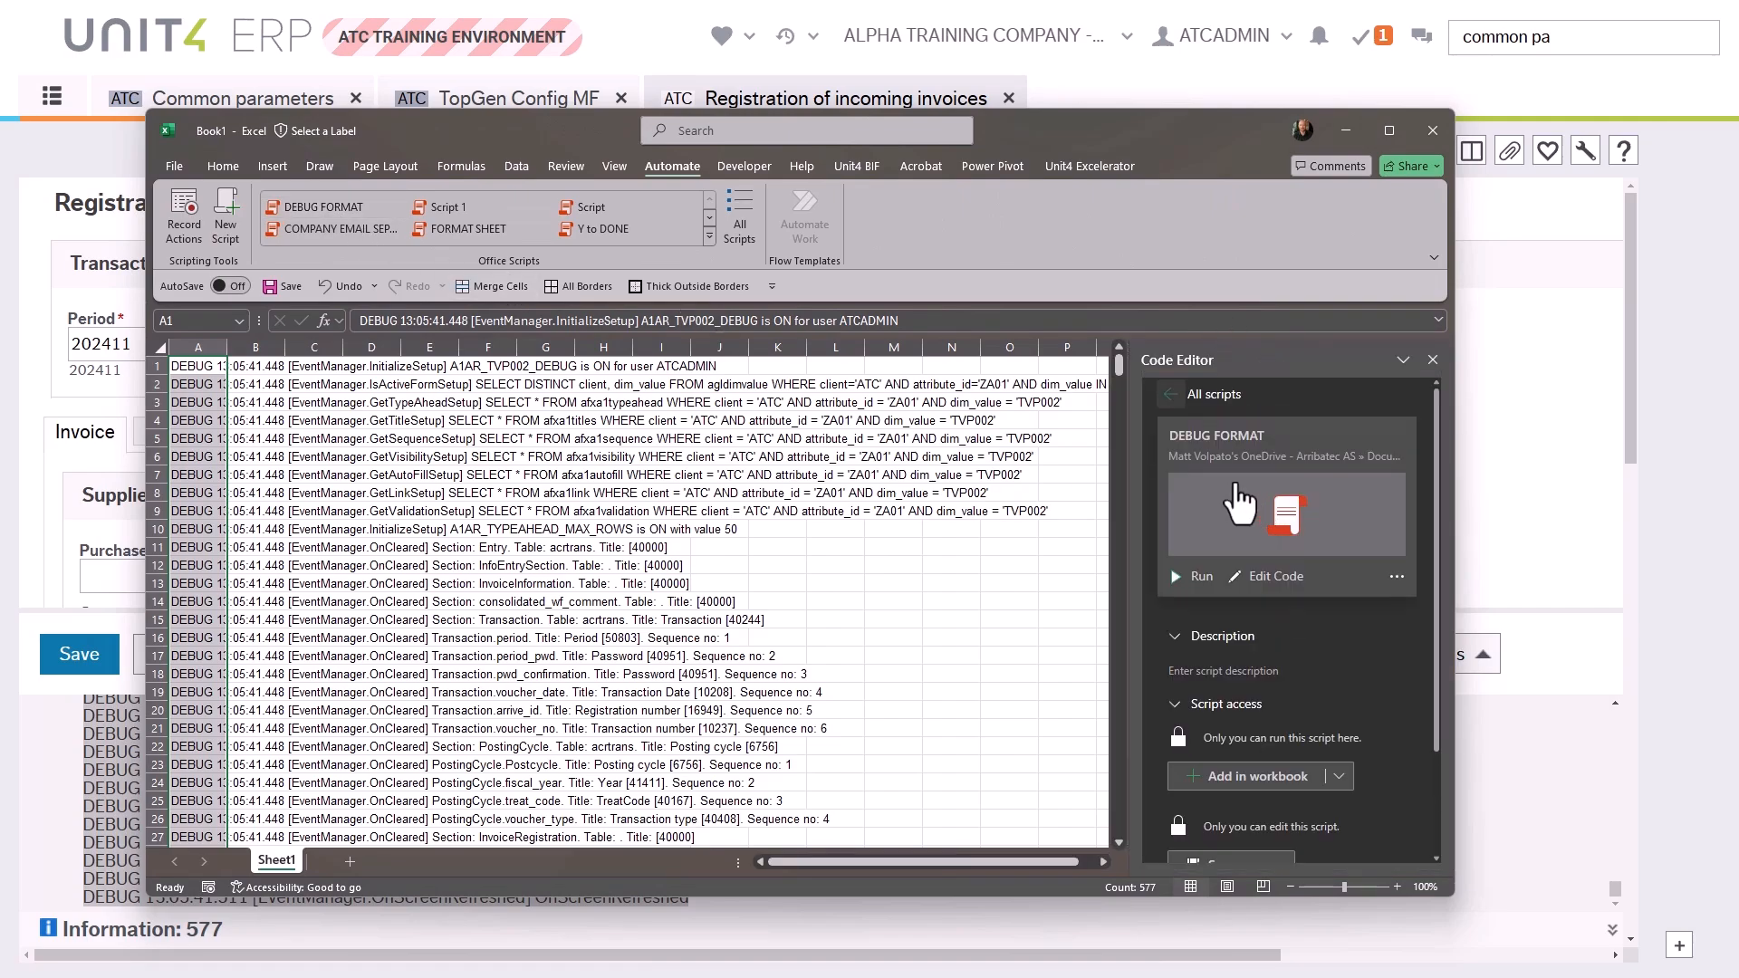
{"action": "left_click", "coordinate": [1186, 580]}
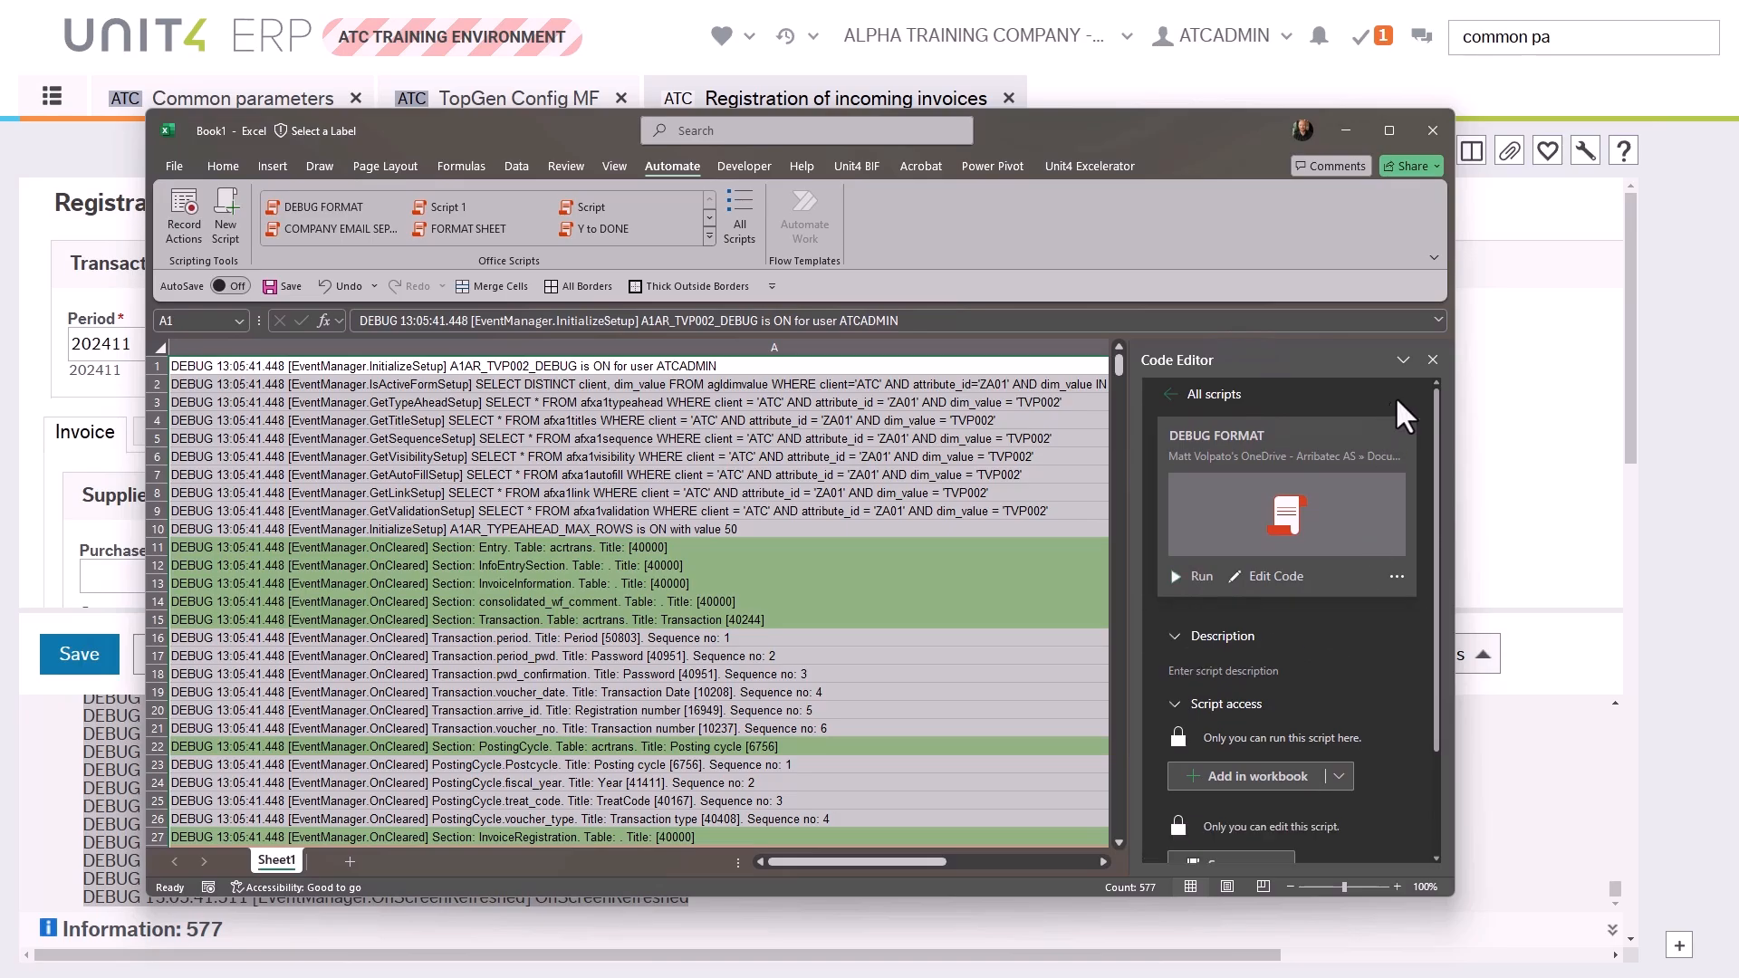
{"action": "left_click", "coordinate": [1432, 360]}
Step: Find all cells containing "registration" and go to the match for the DocForReg section in A477
{"action": "left_click", "coordinate": [562, 387]}
{"action": "scroll", "coordinate": [671, 493], "scroll_direction": "down", "scroll_amount": 5}
{"action": "key", "text": "ctrl+f"}
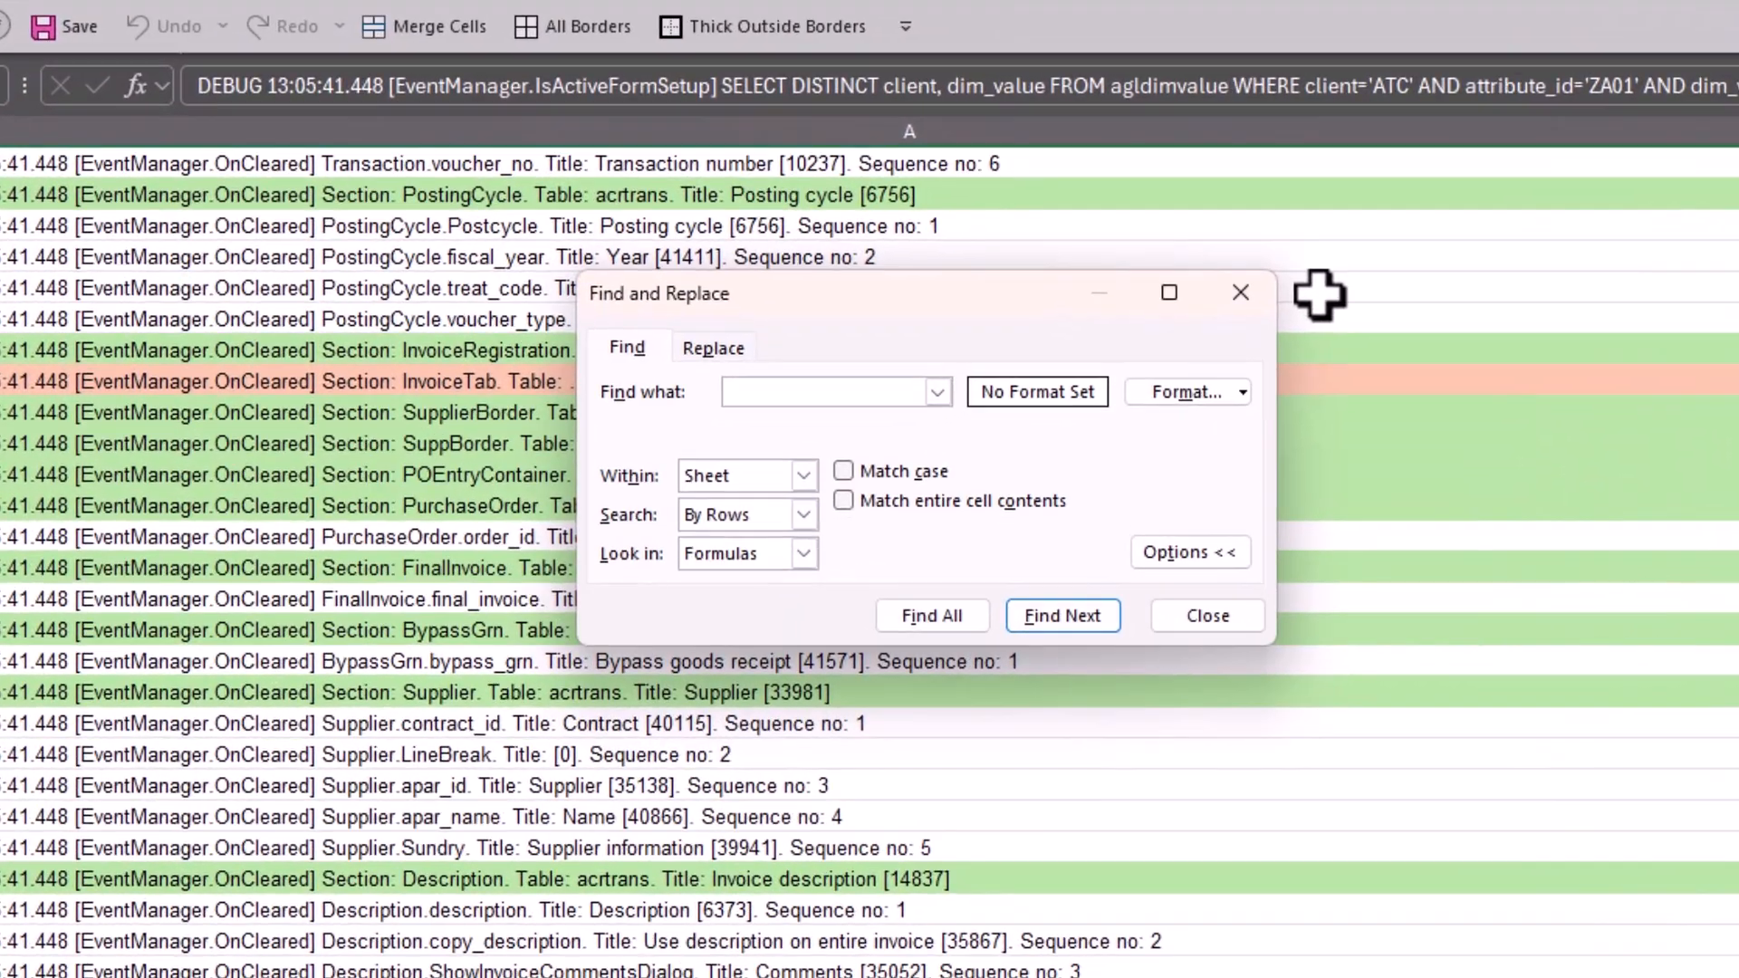
{"action": "type", "text": "reg"}
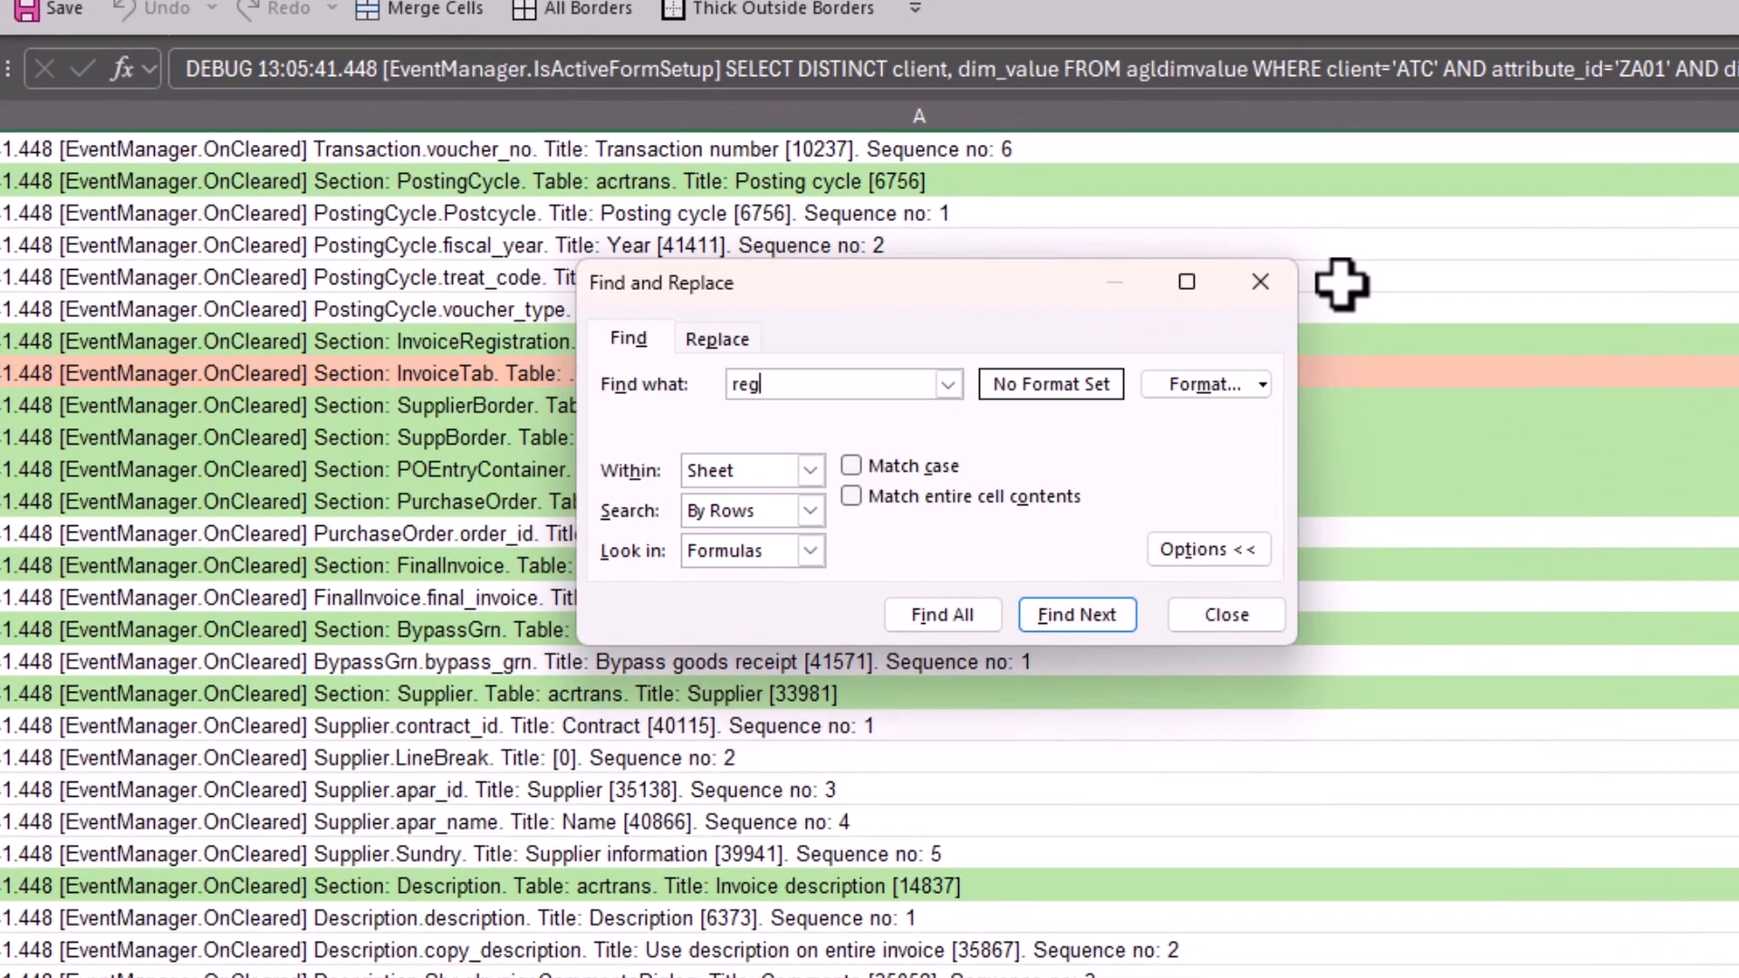
{"action": "type", "text": "istration"}
{"action": "key", "text": "Return"}
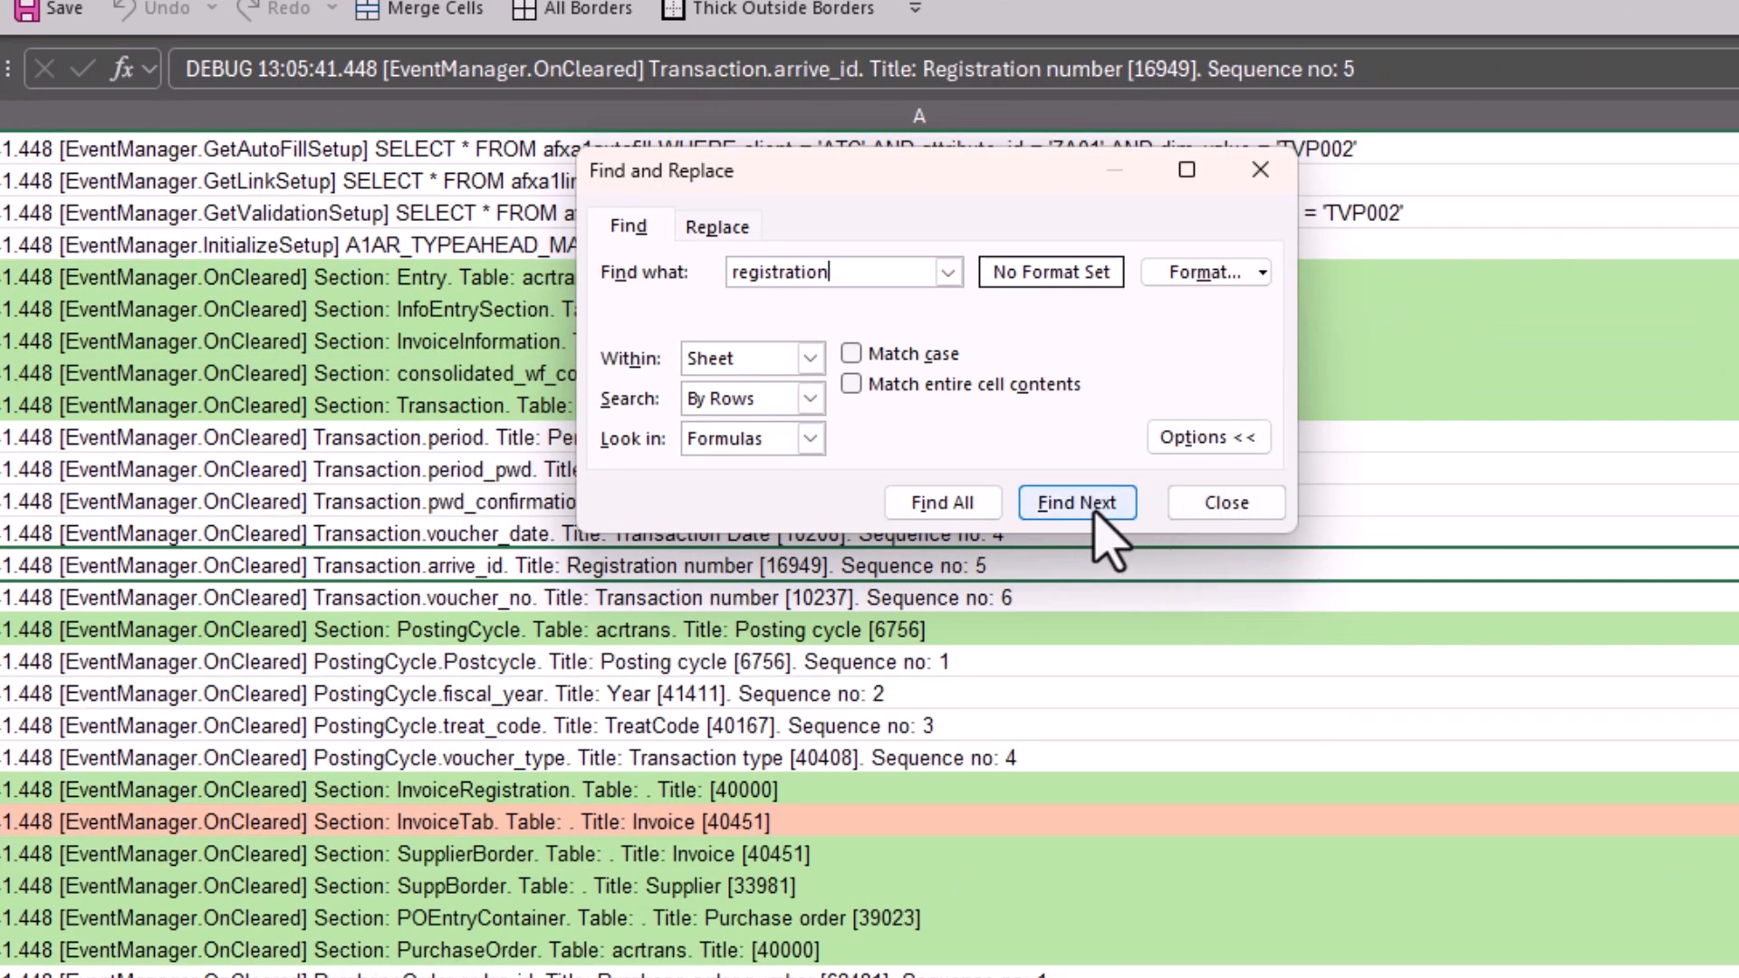
{"action": "left_click", "coordinate": [962, 504]}
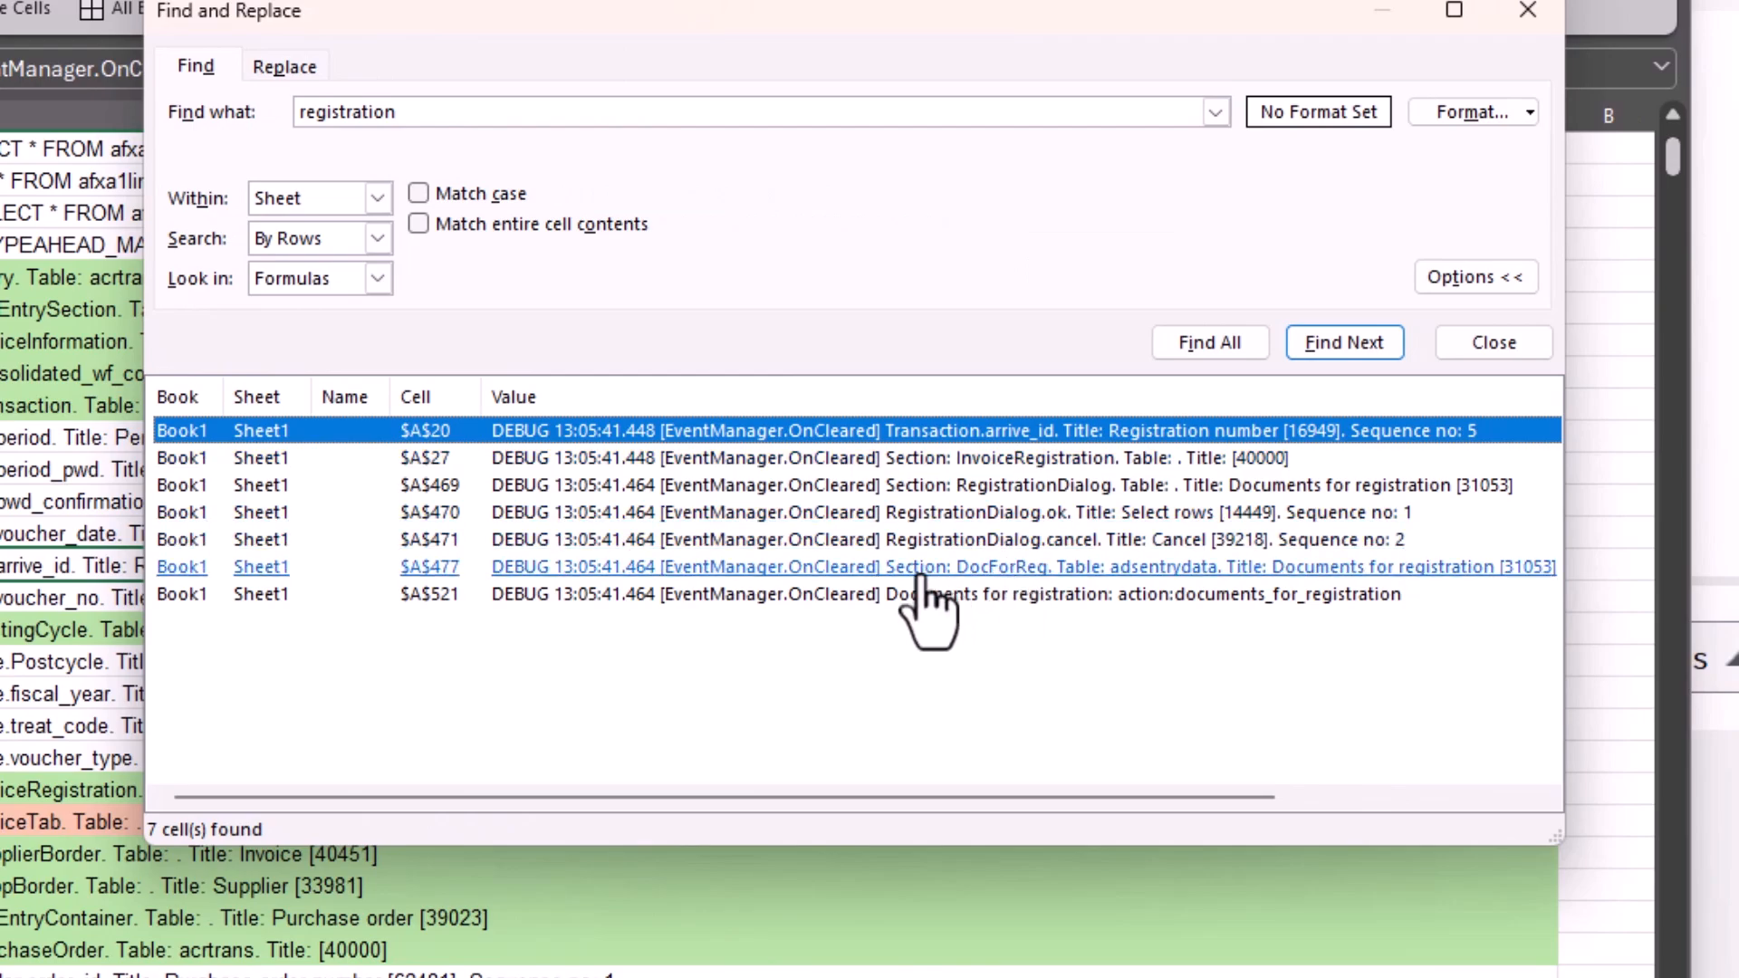
{"action": "left_click", "coordinate": [1065, 568]}
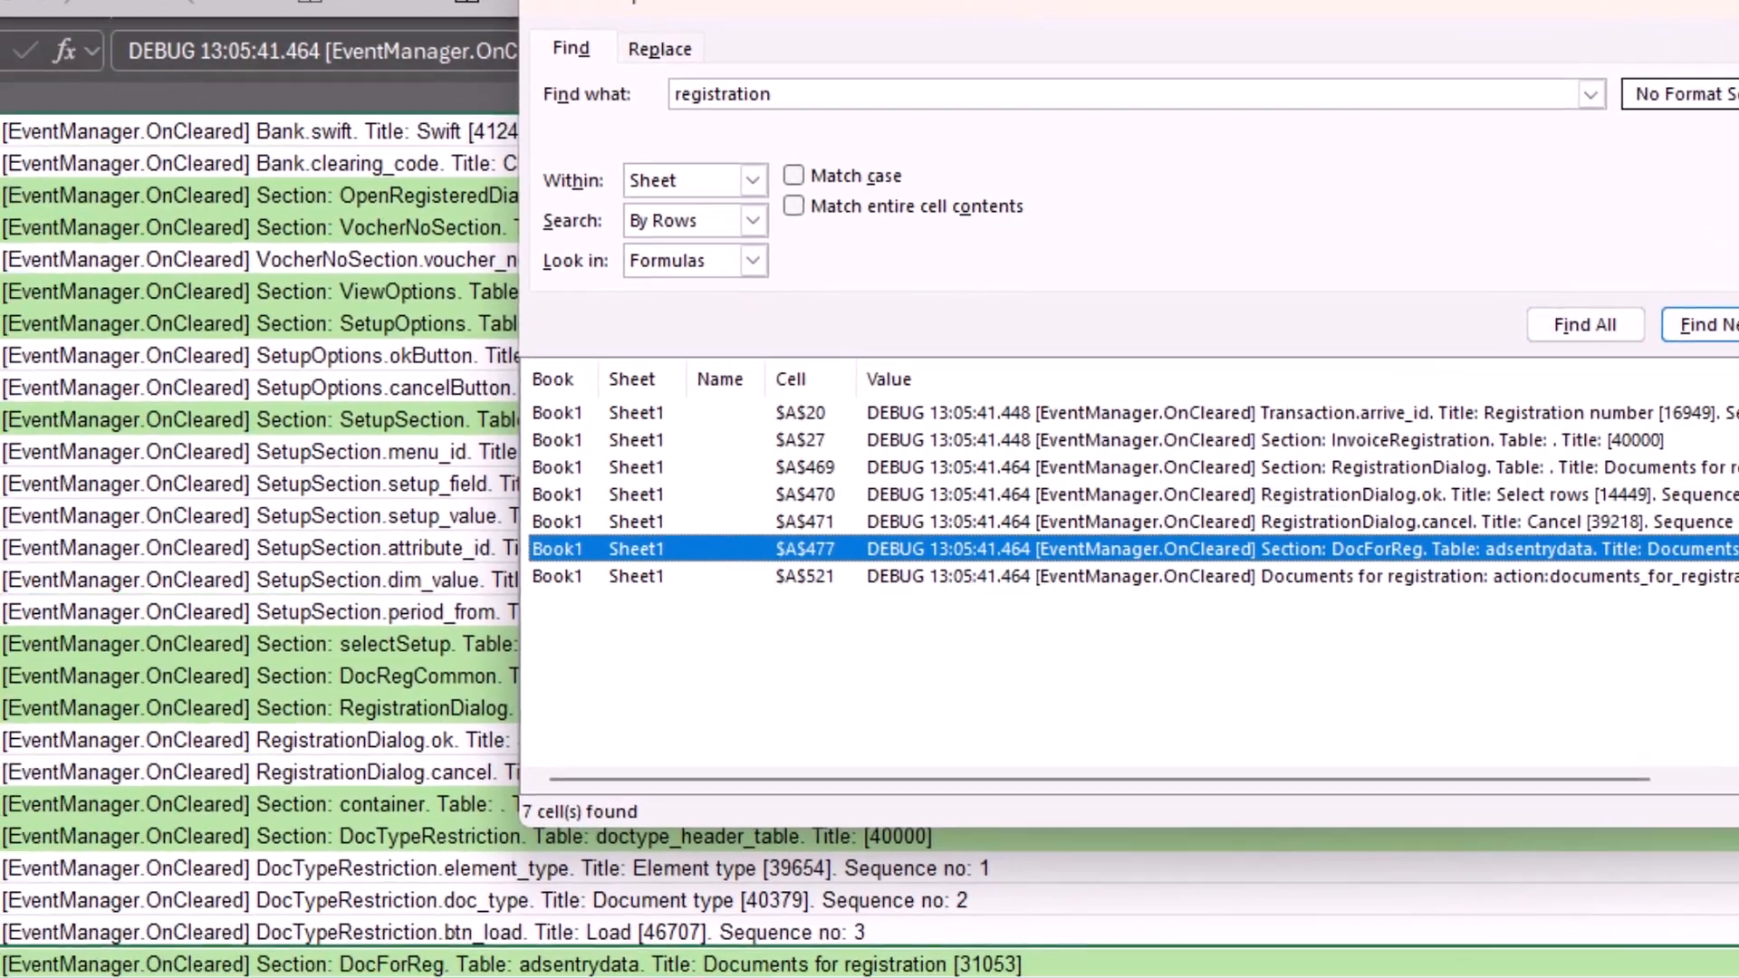
{"action": "left_click", "coordinate": [1528, 10]}
Step: Examine the DocForReg section's table name in A477 and its free_text field line in A478
{"action": "scroll", "coordinate": [1340, 543], "scroll_direction": "down", "scroll_amount": 7}
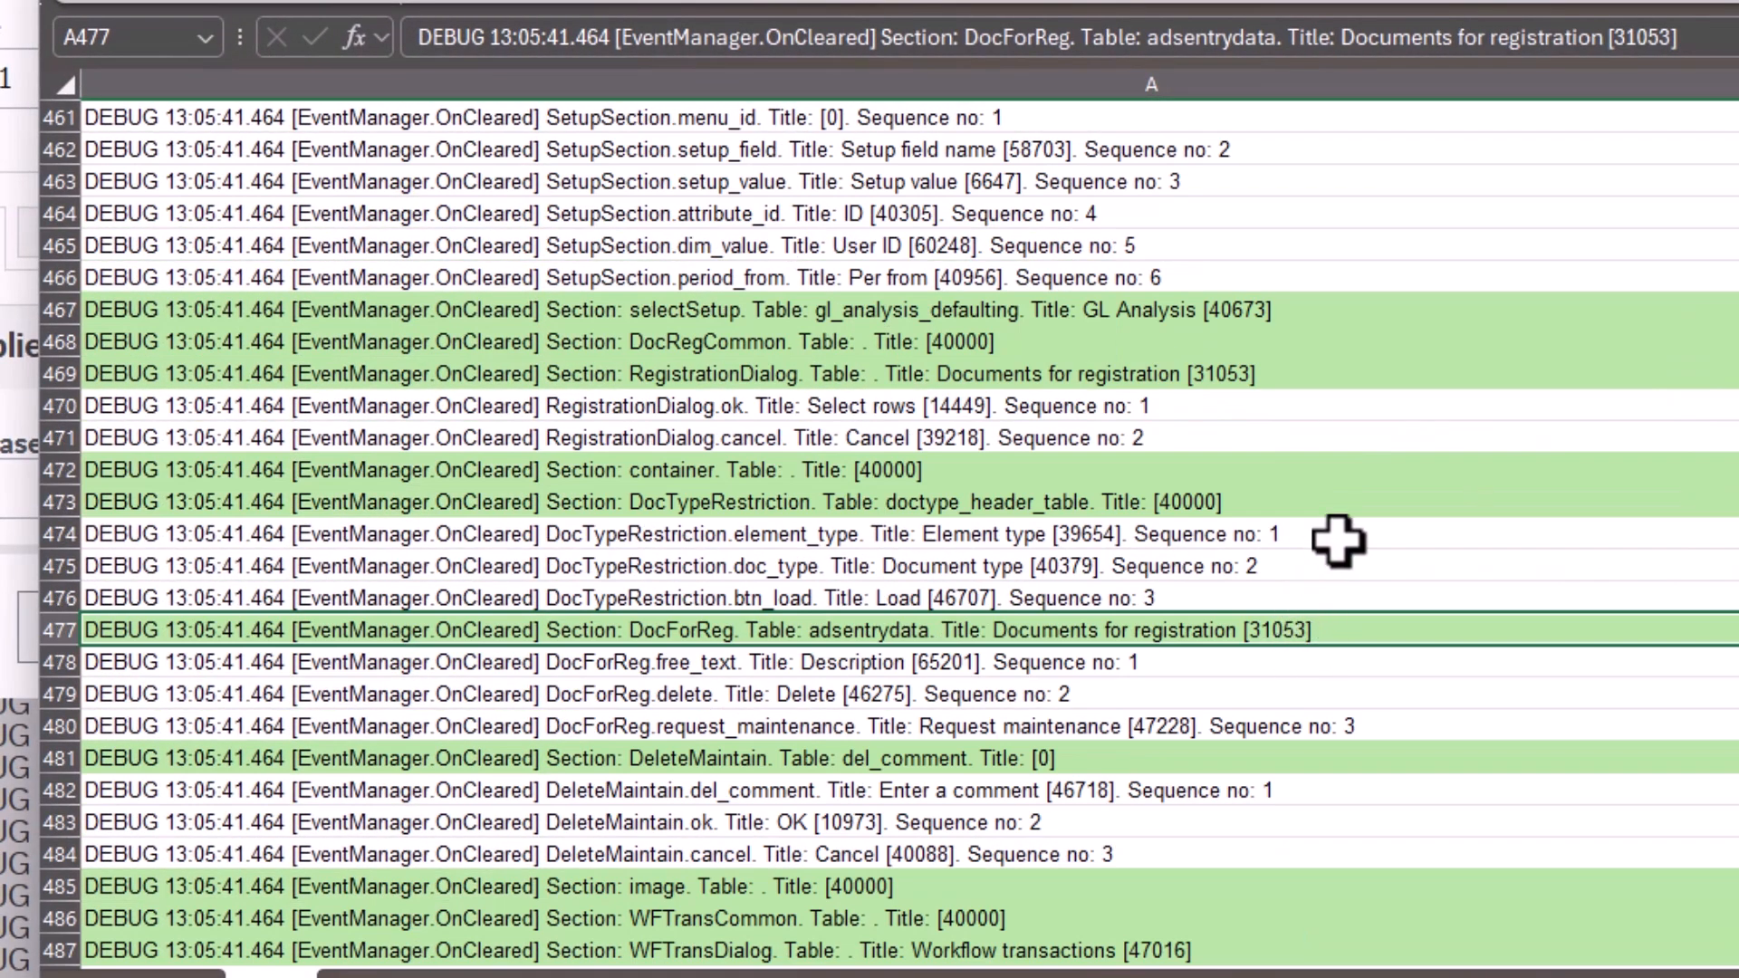
{"action": "left_click_drag", "start_coordinate": [827, 311], "coordinate": [834, 406]}
{"action": "left_click", "coordinate": [834, 331]}
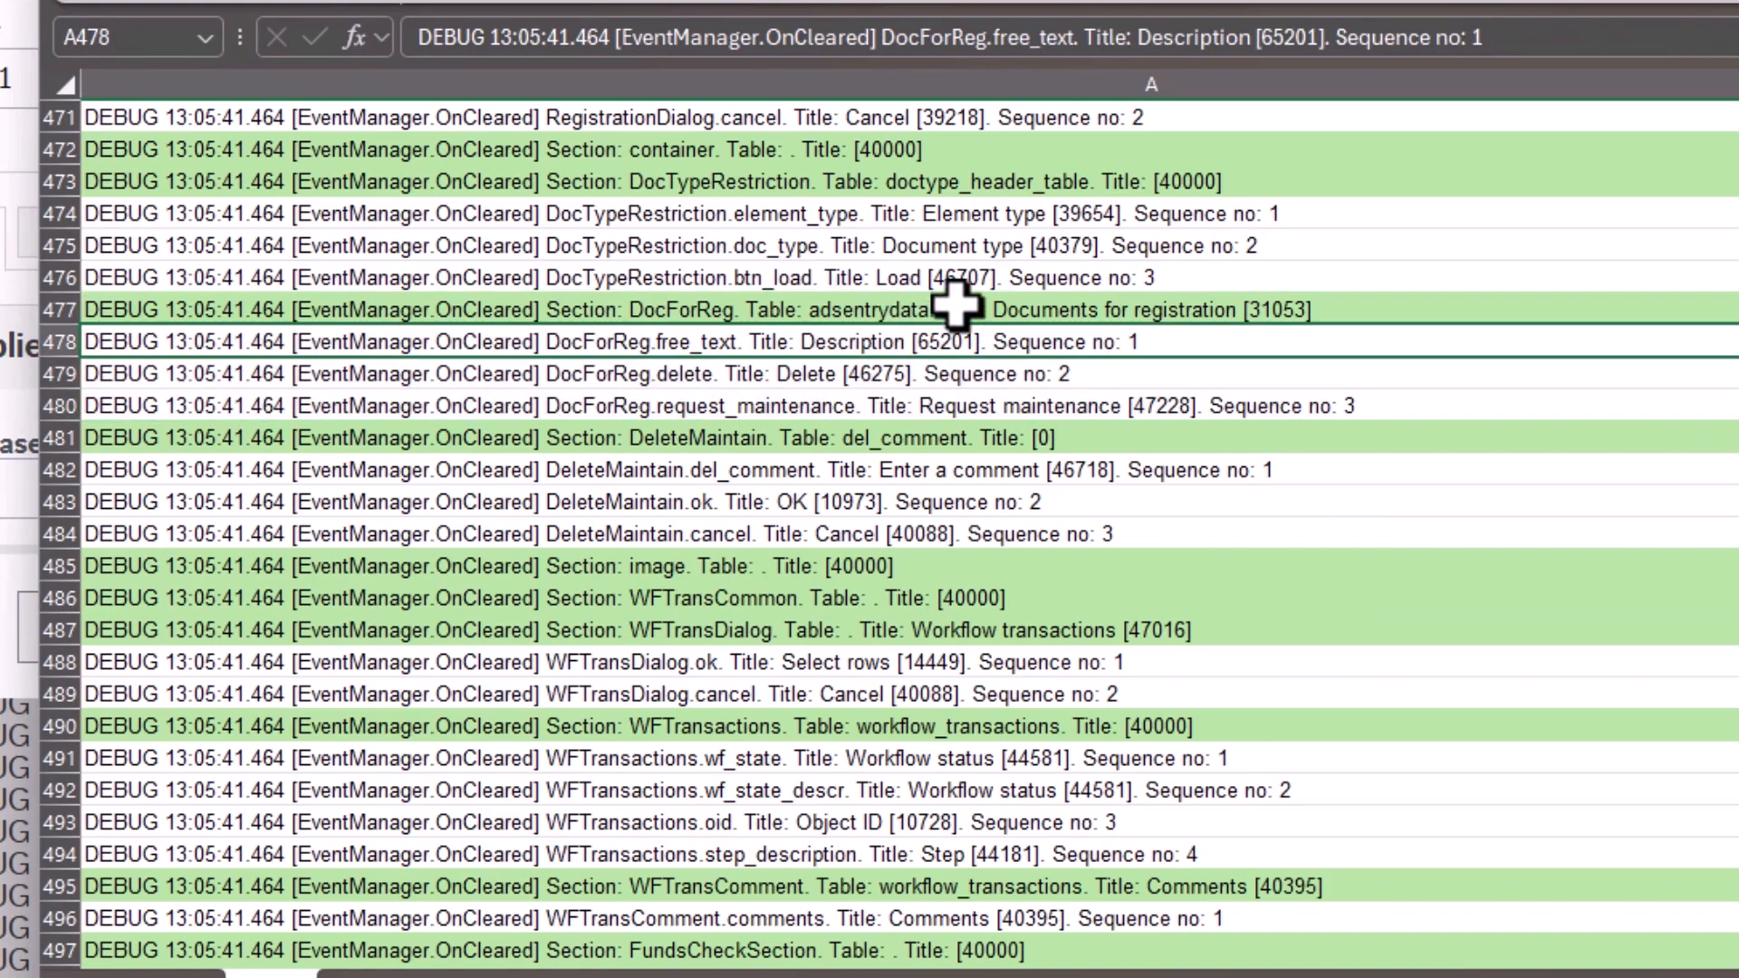
{"action": "left_click", "coordinate": [834, 310]}
{"action": "double_click", "coordinate": [834, 311]}
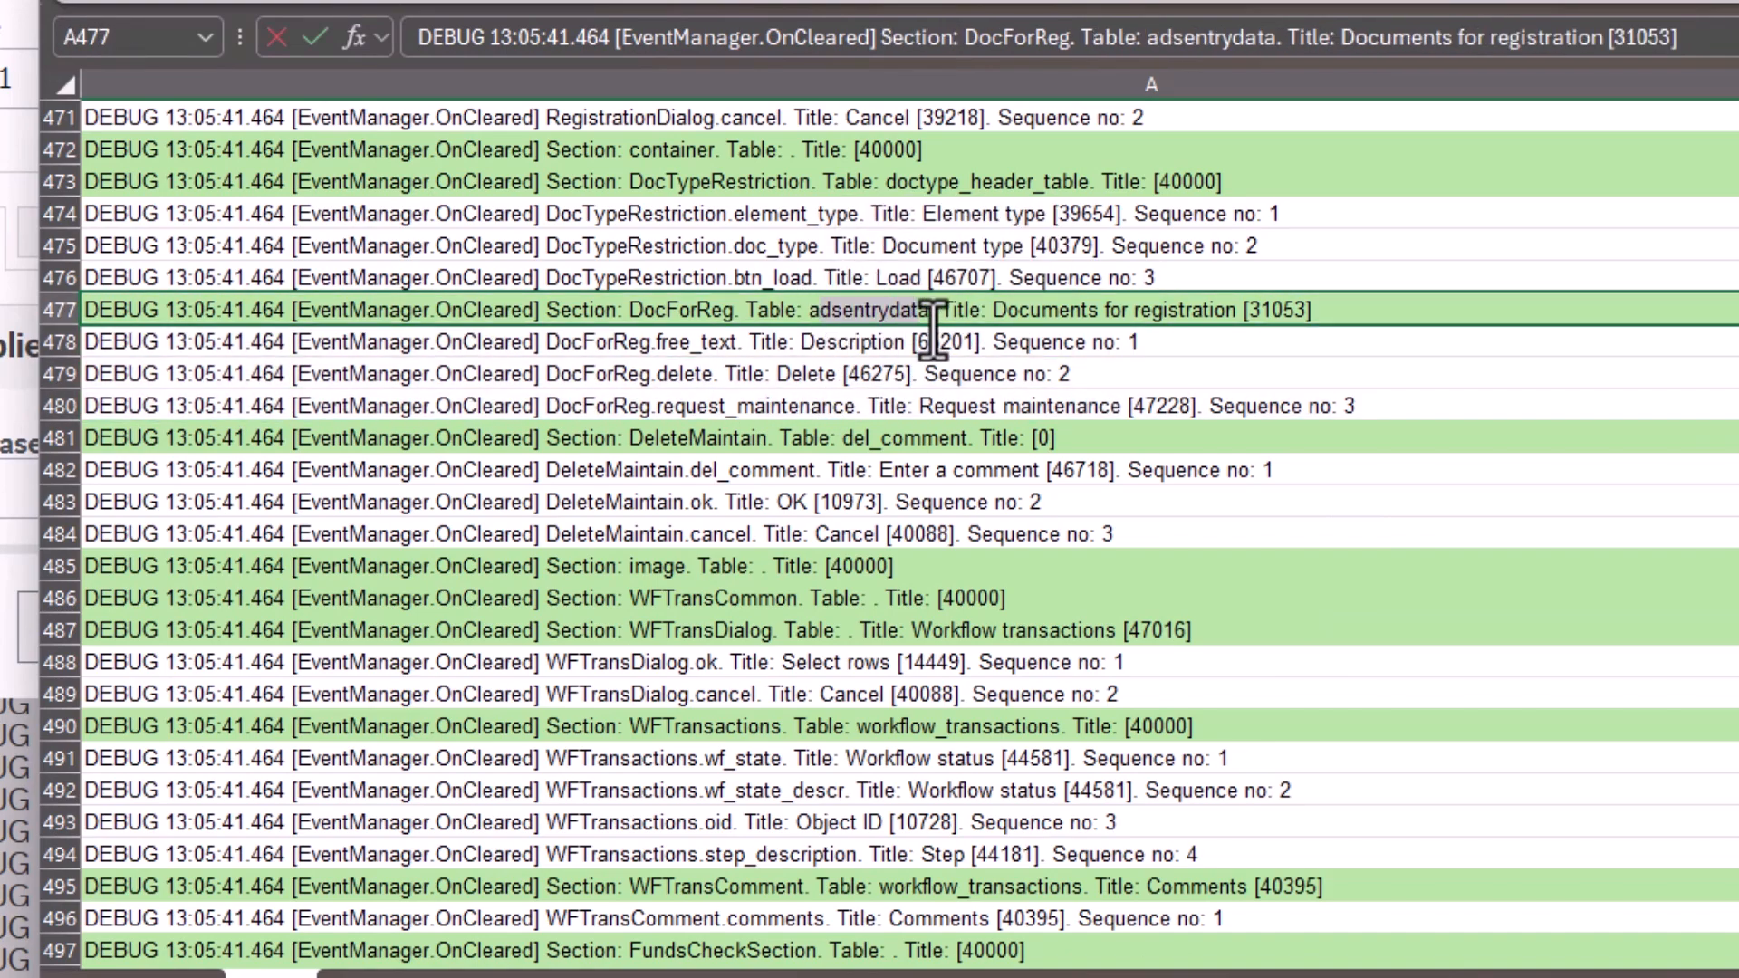
{"action": "left_click", "coordinate": [873, 341]}
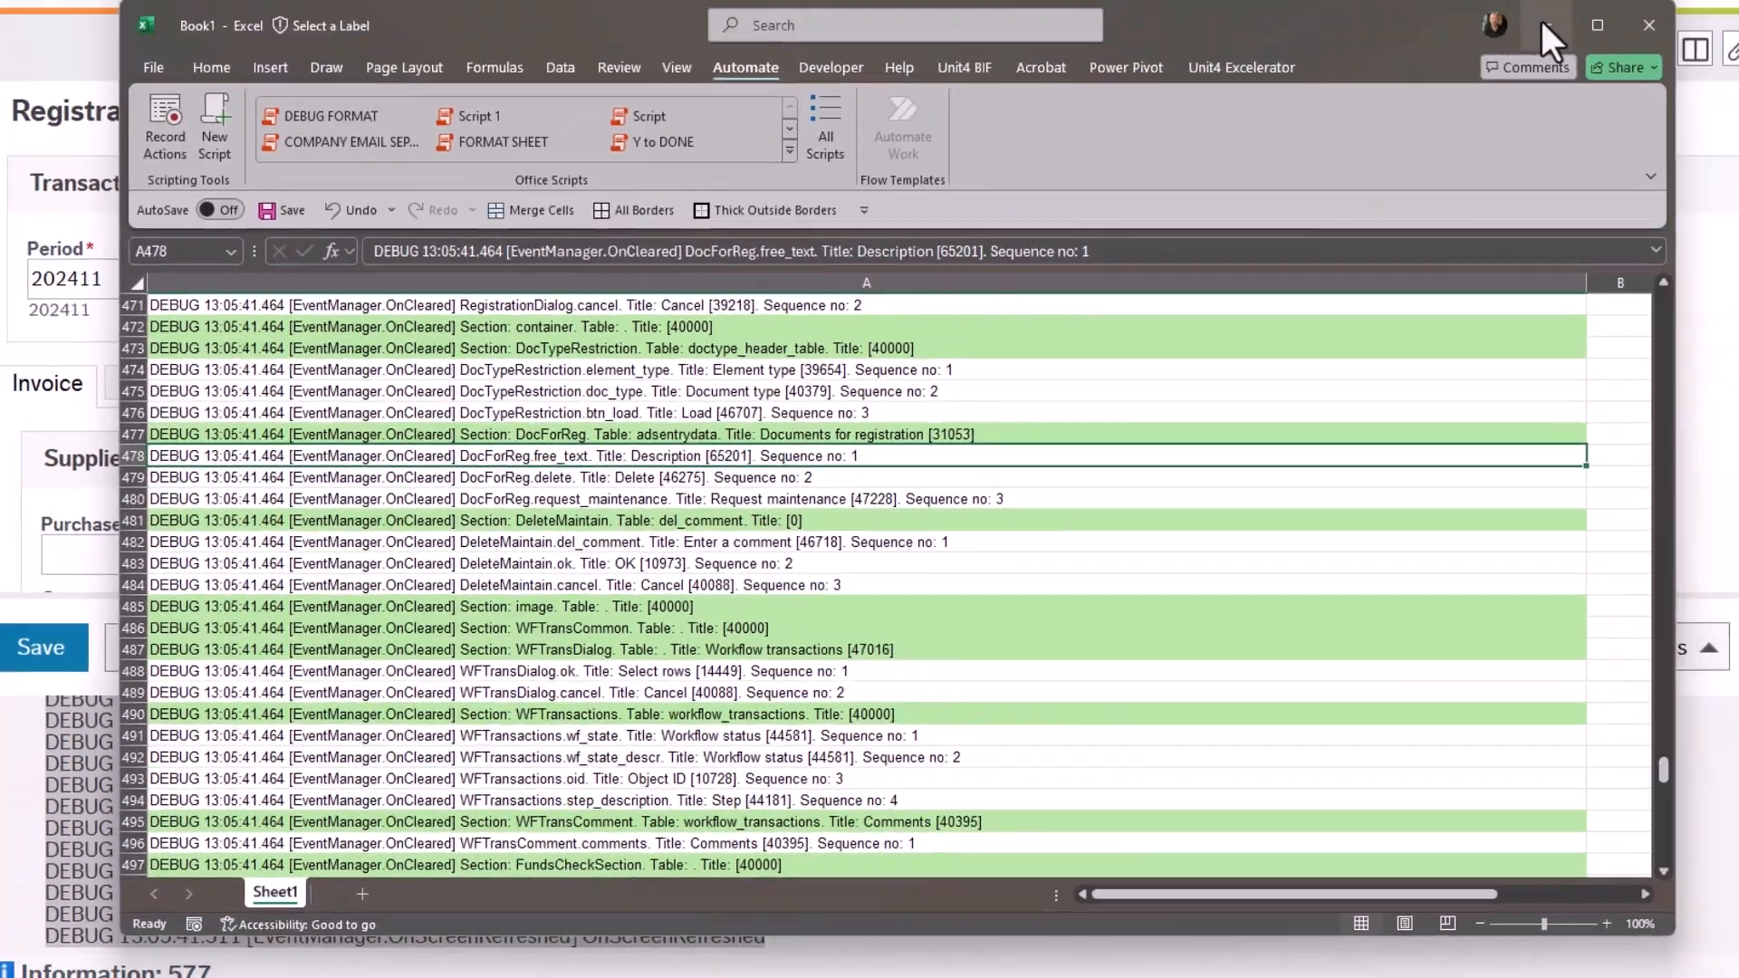
Step: In TopGen Config MF, set the status of TVP002's DocForReg last_update visibility row to N and save the configuration
{"action": "left_click", "coordinate": [1541, 20]}
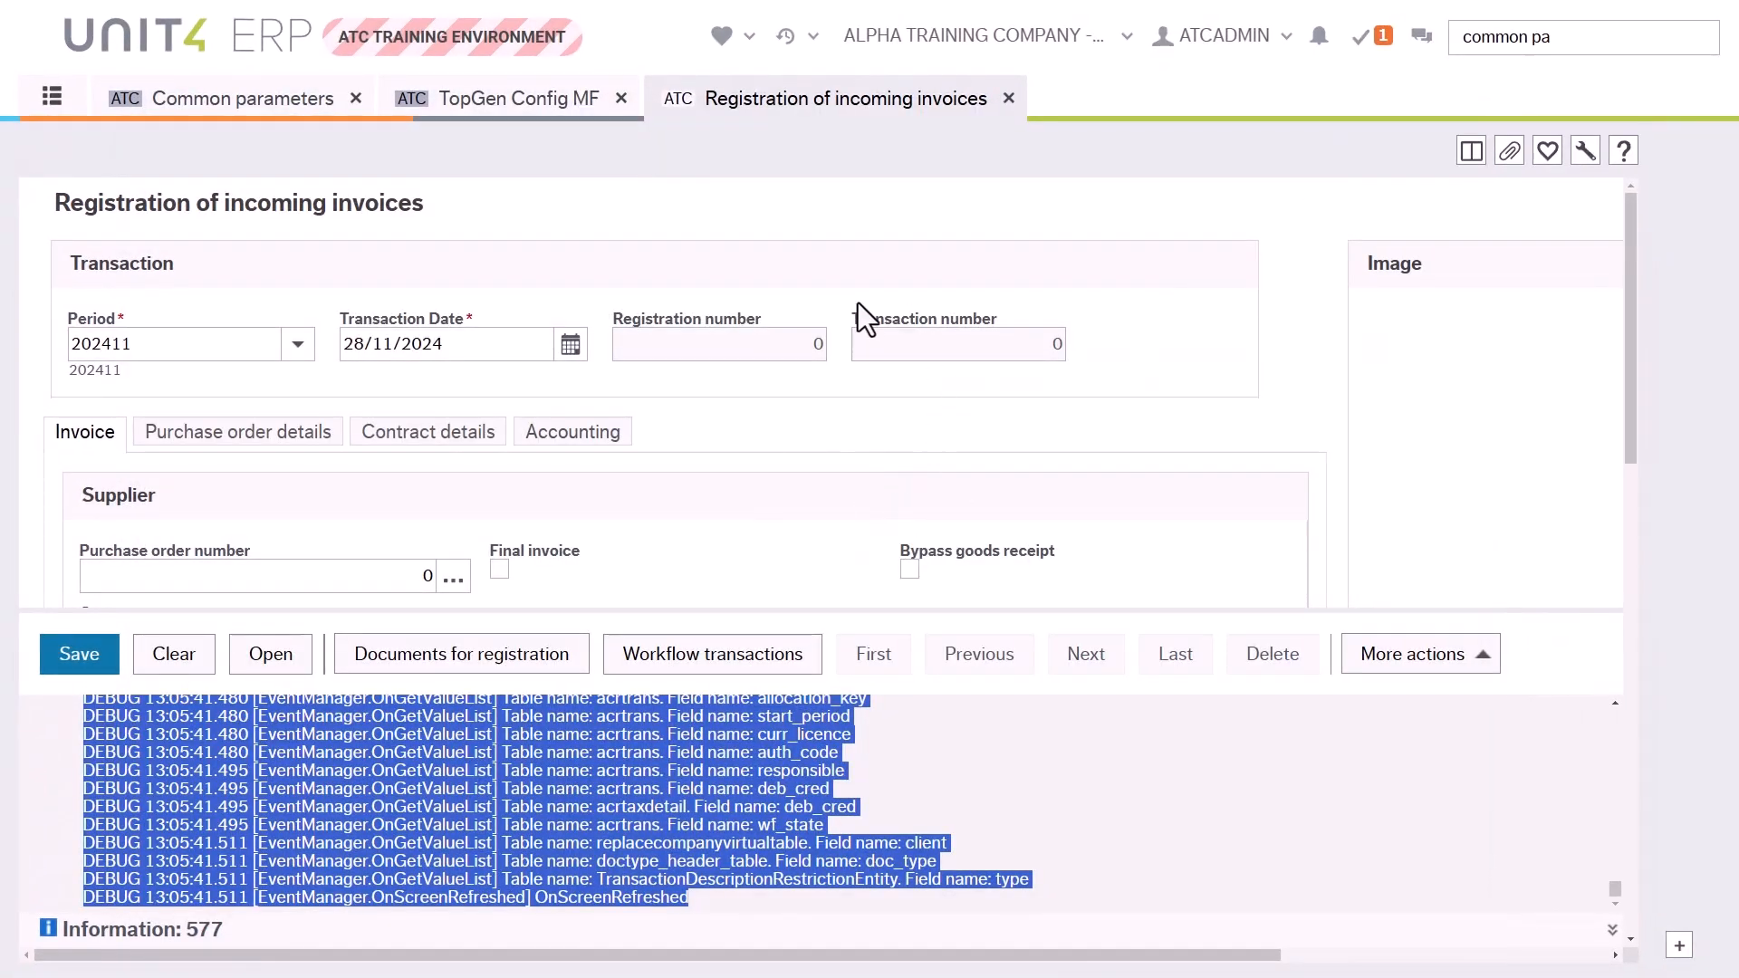
{"action": "left_click", "coordinate": [552, 107]}
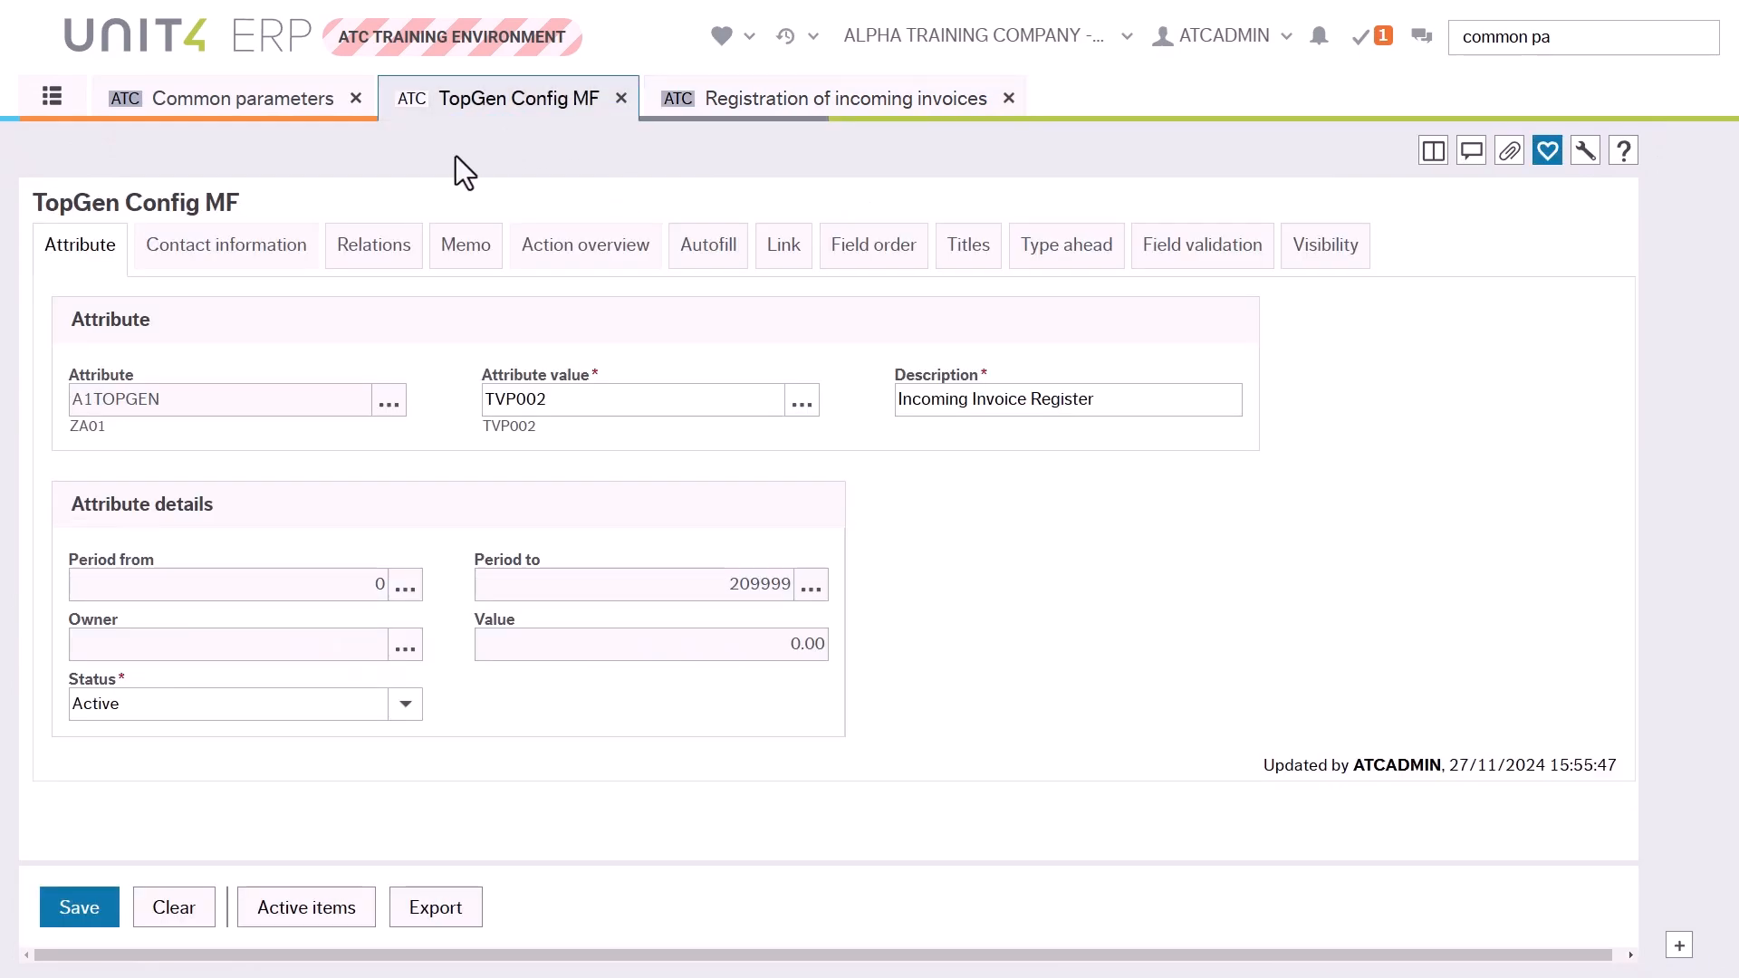
{"action": "left_click", "coordinate": [1344, 271]}
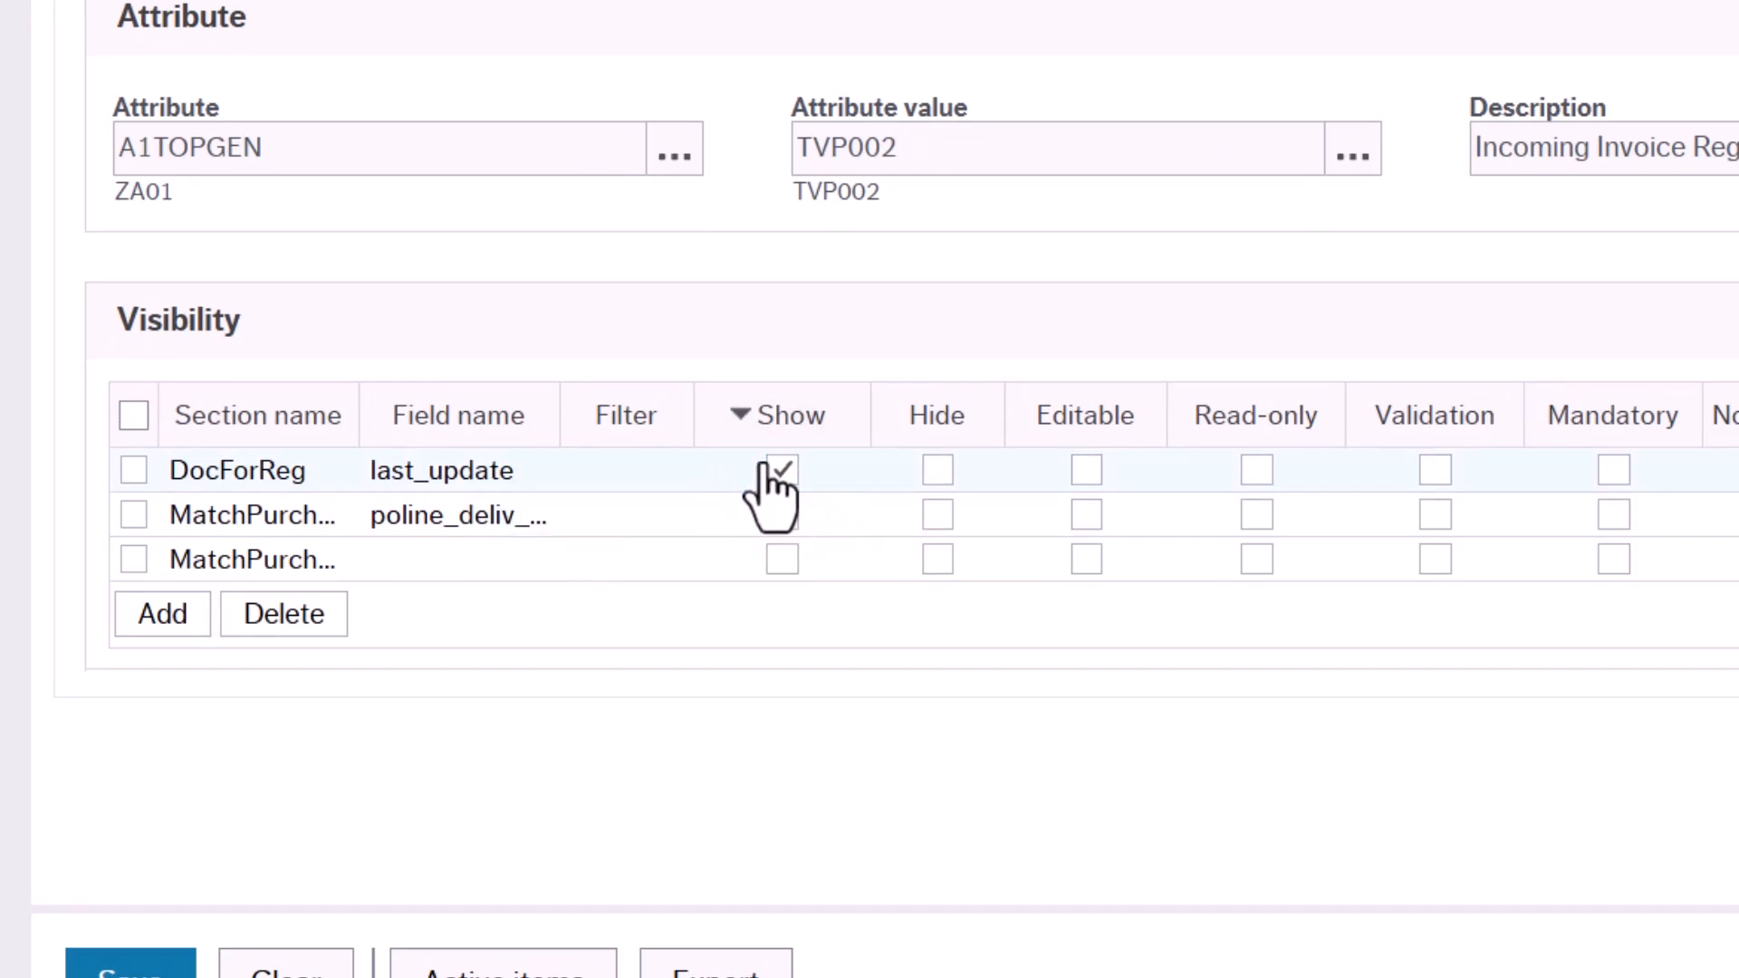
{"action": "scroll", "coordinate": [869, 471], "scroll_direction": "right", "scroll_amount": 10}
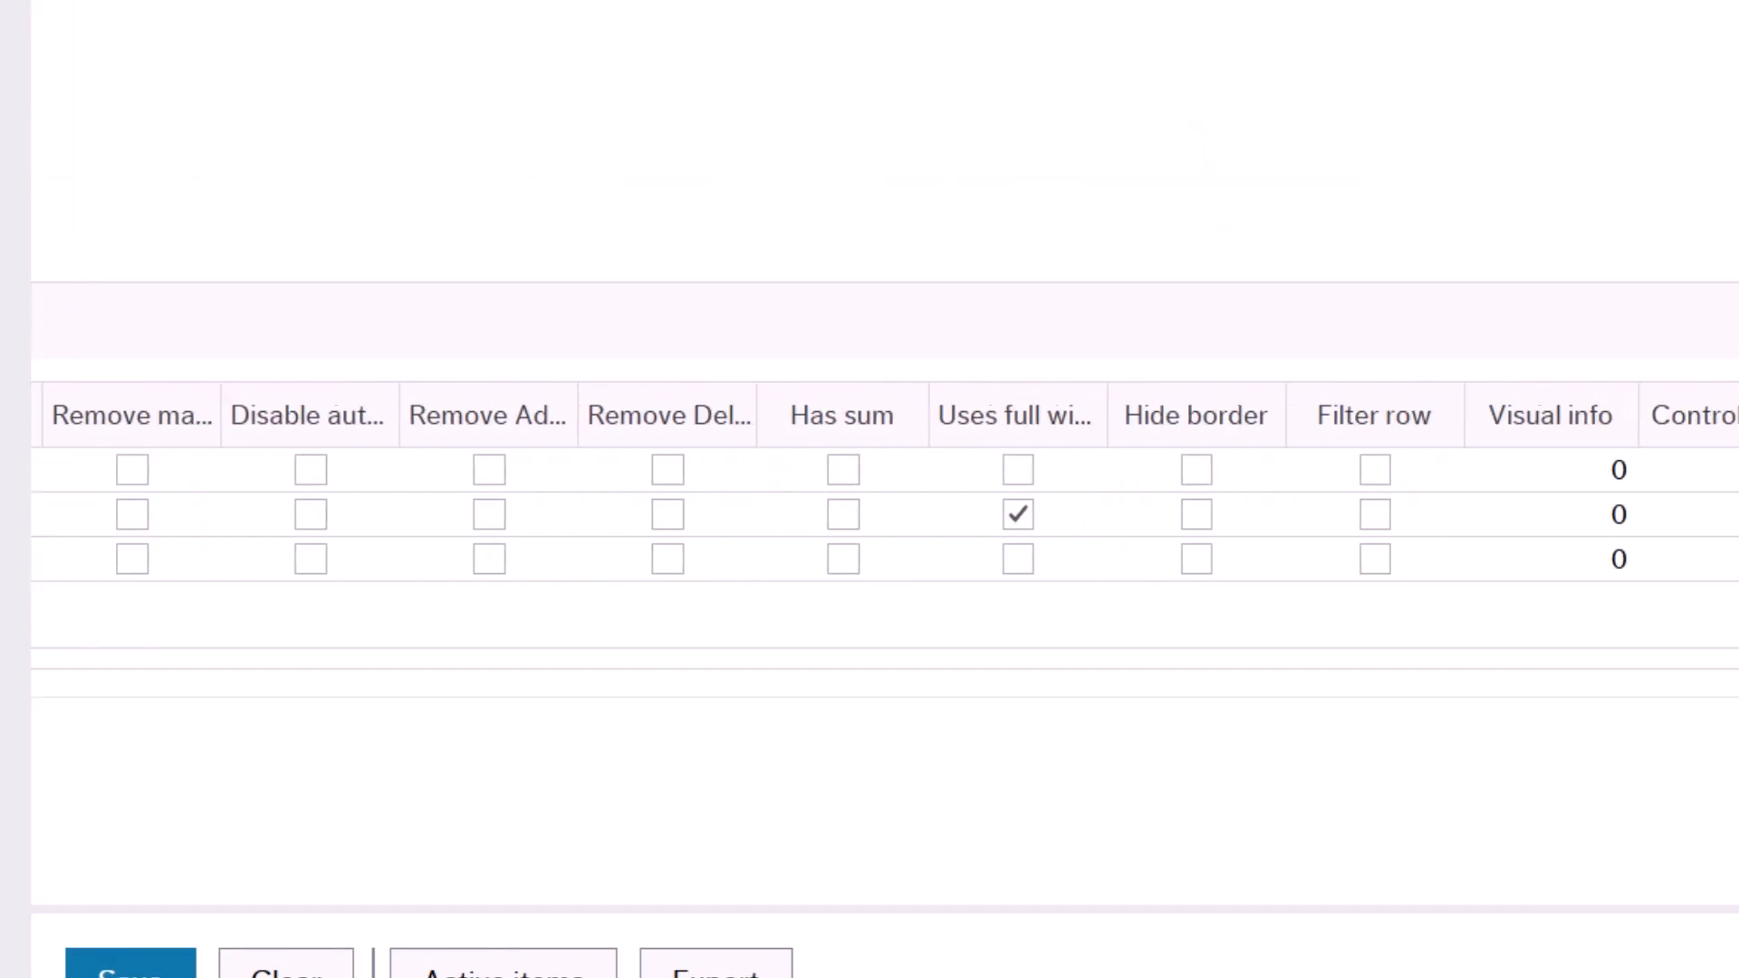
{"action": "left_click", "coordinate": [1623, 470]}
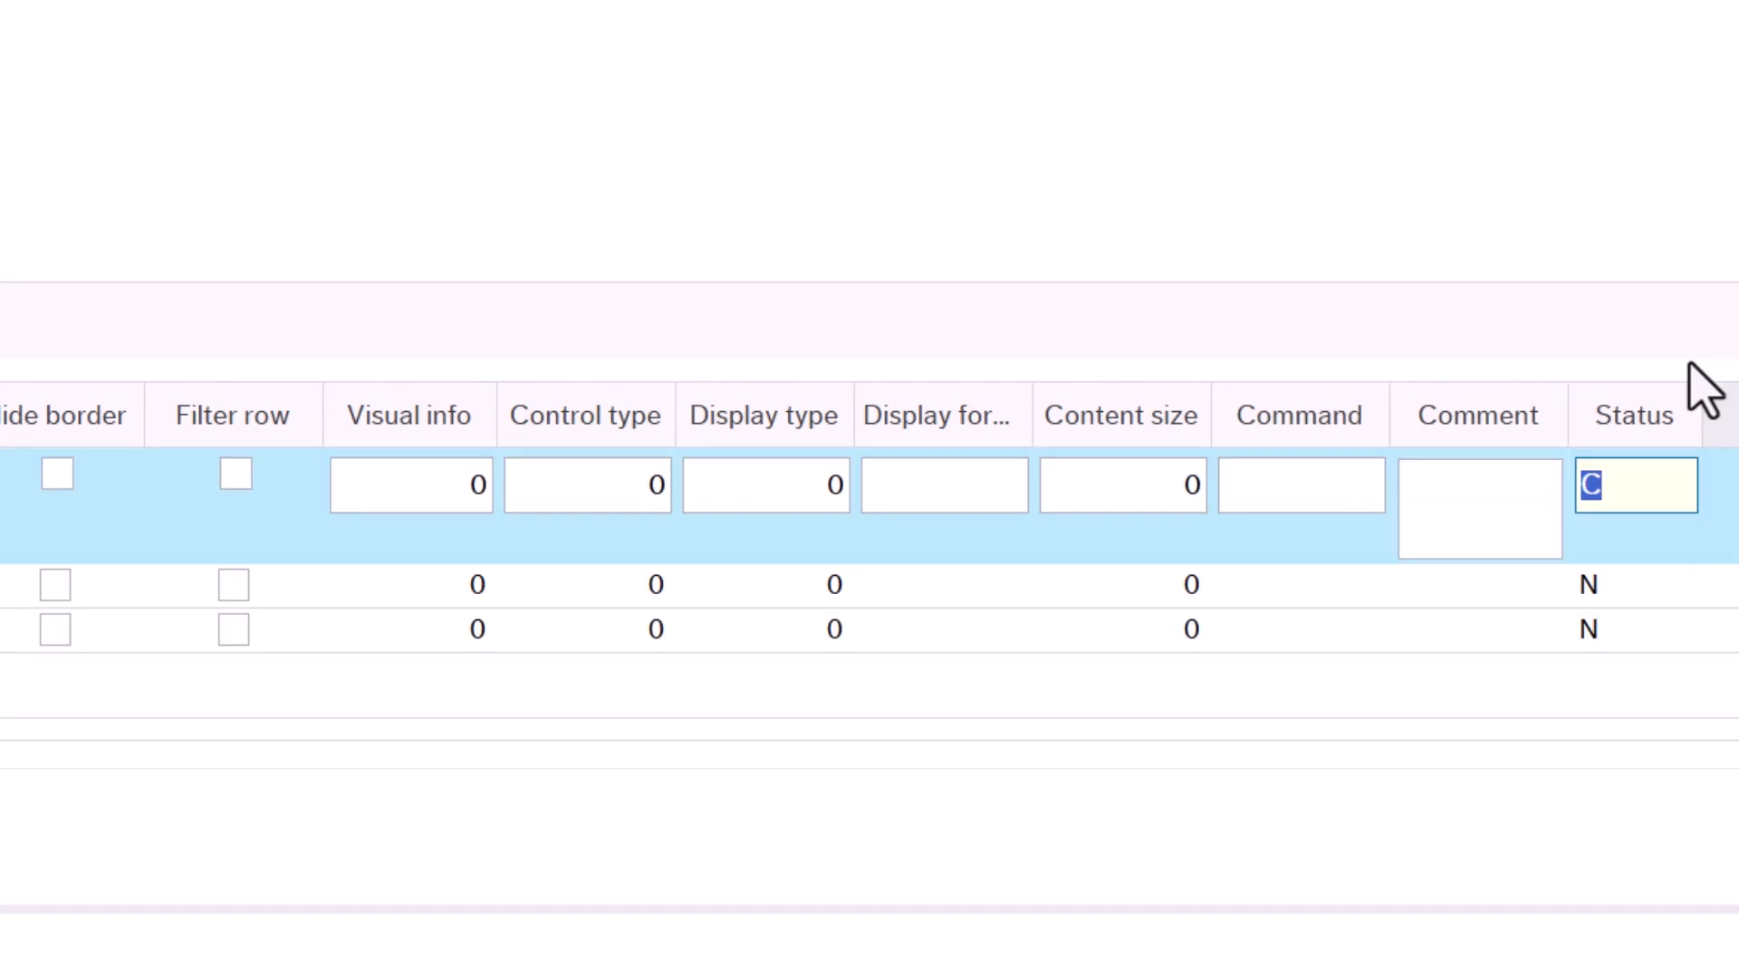
{"action": "type", "text": "N"}
{"action": "key", "text": "Tab"}
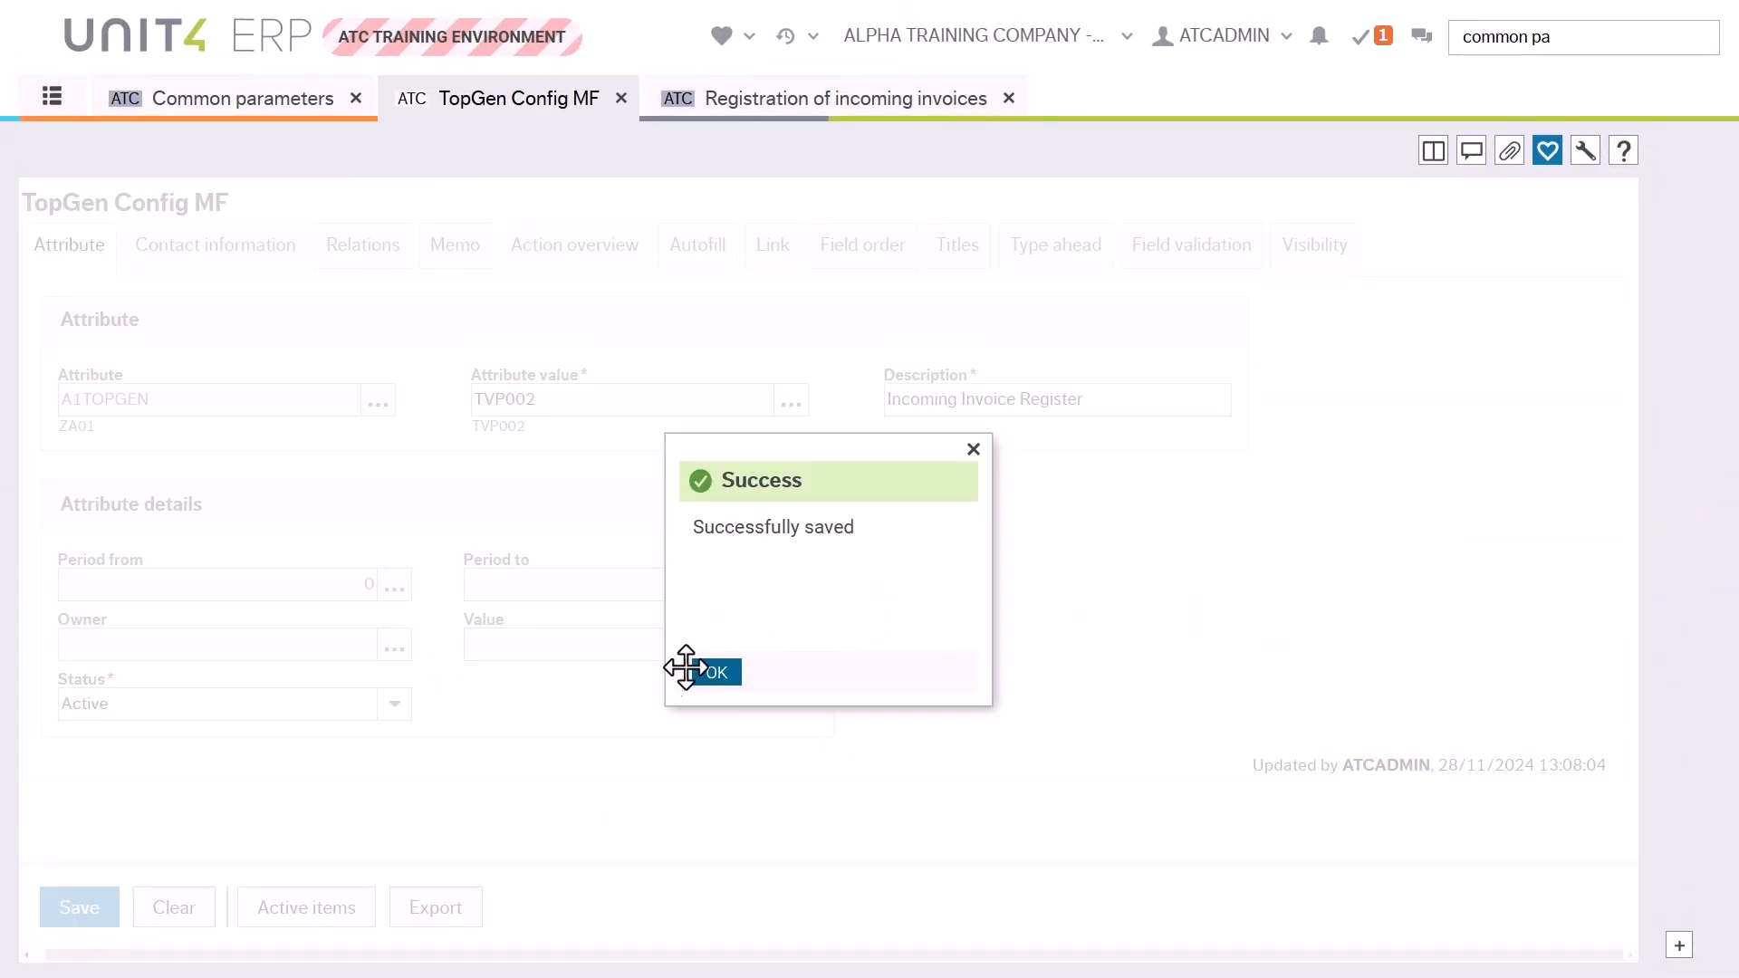
{"action": "left_click", "coordinate": [717, 675]}
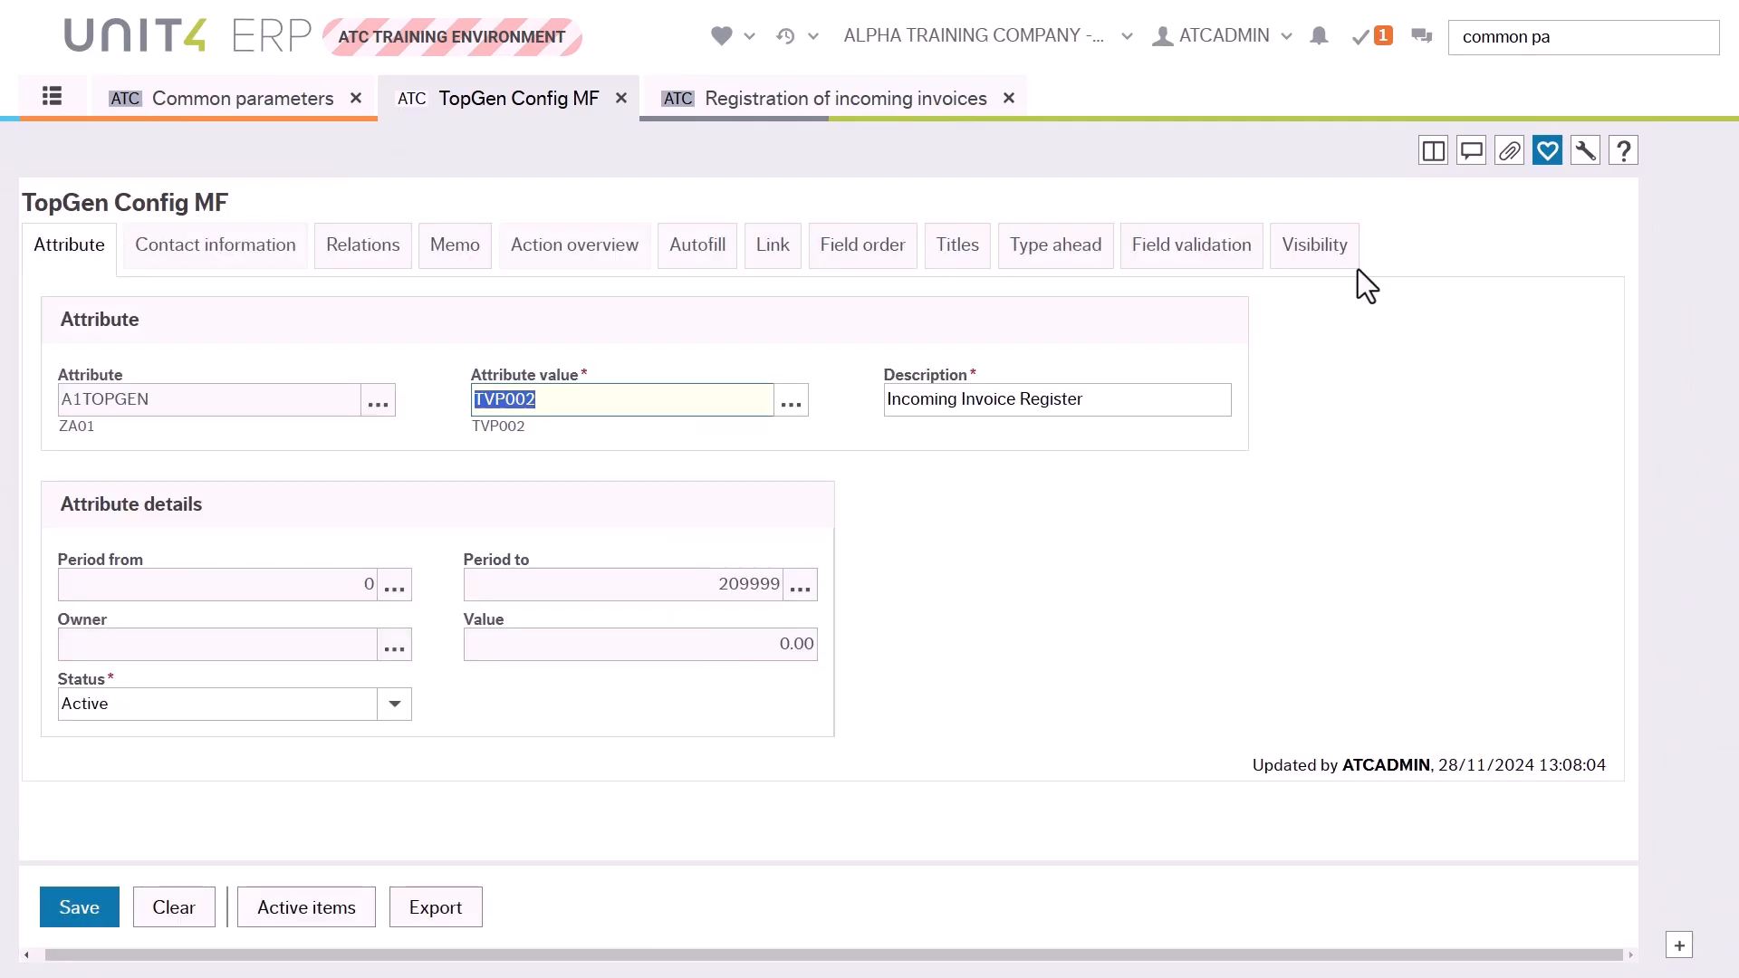
Step: Clear the Registration of incoming invoices screen to reload its setup, and load the Transman Inv documents in Documents for registration
{"action": "left_click", "coordinate": [766, 104]}
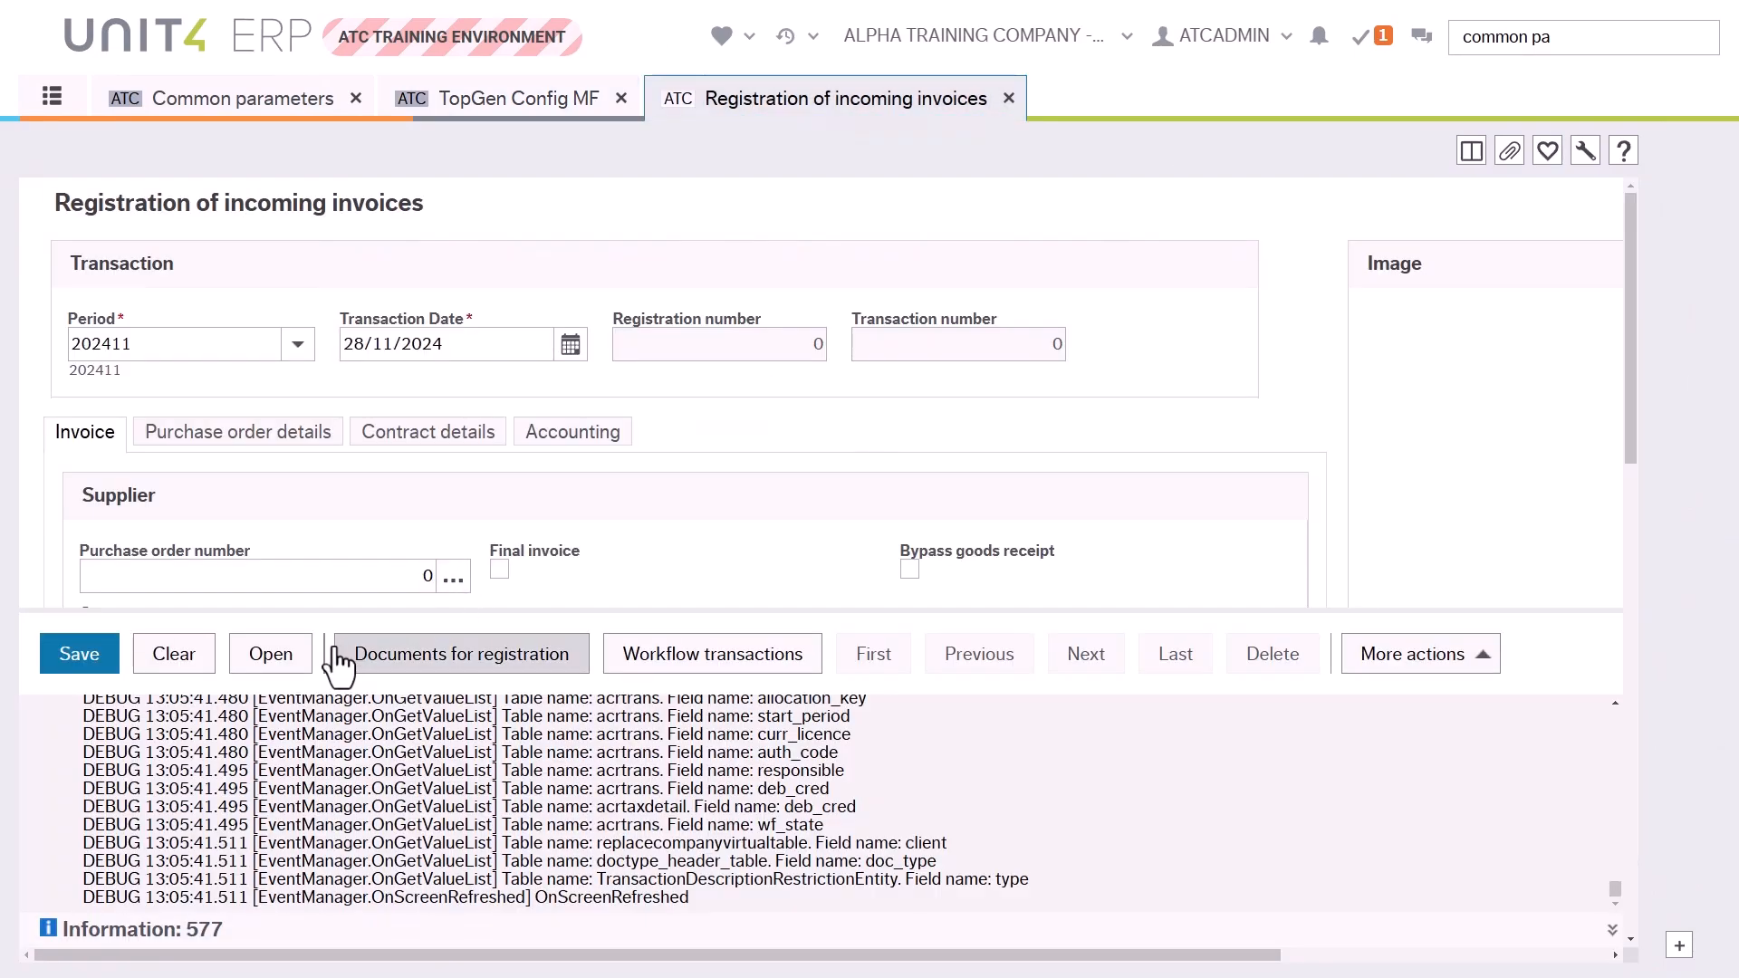
{"action": "left_click", "coordinate": [173, 653]}
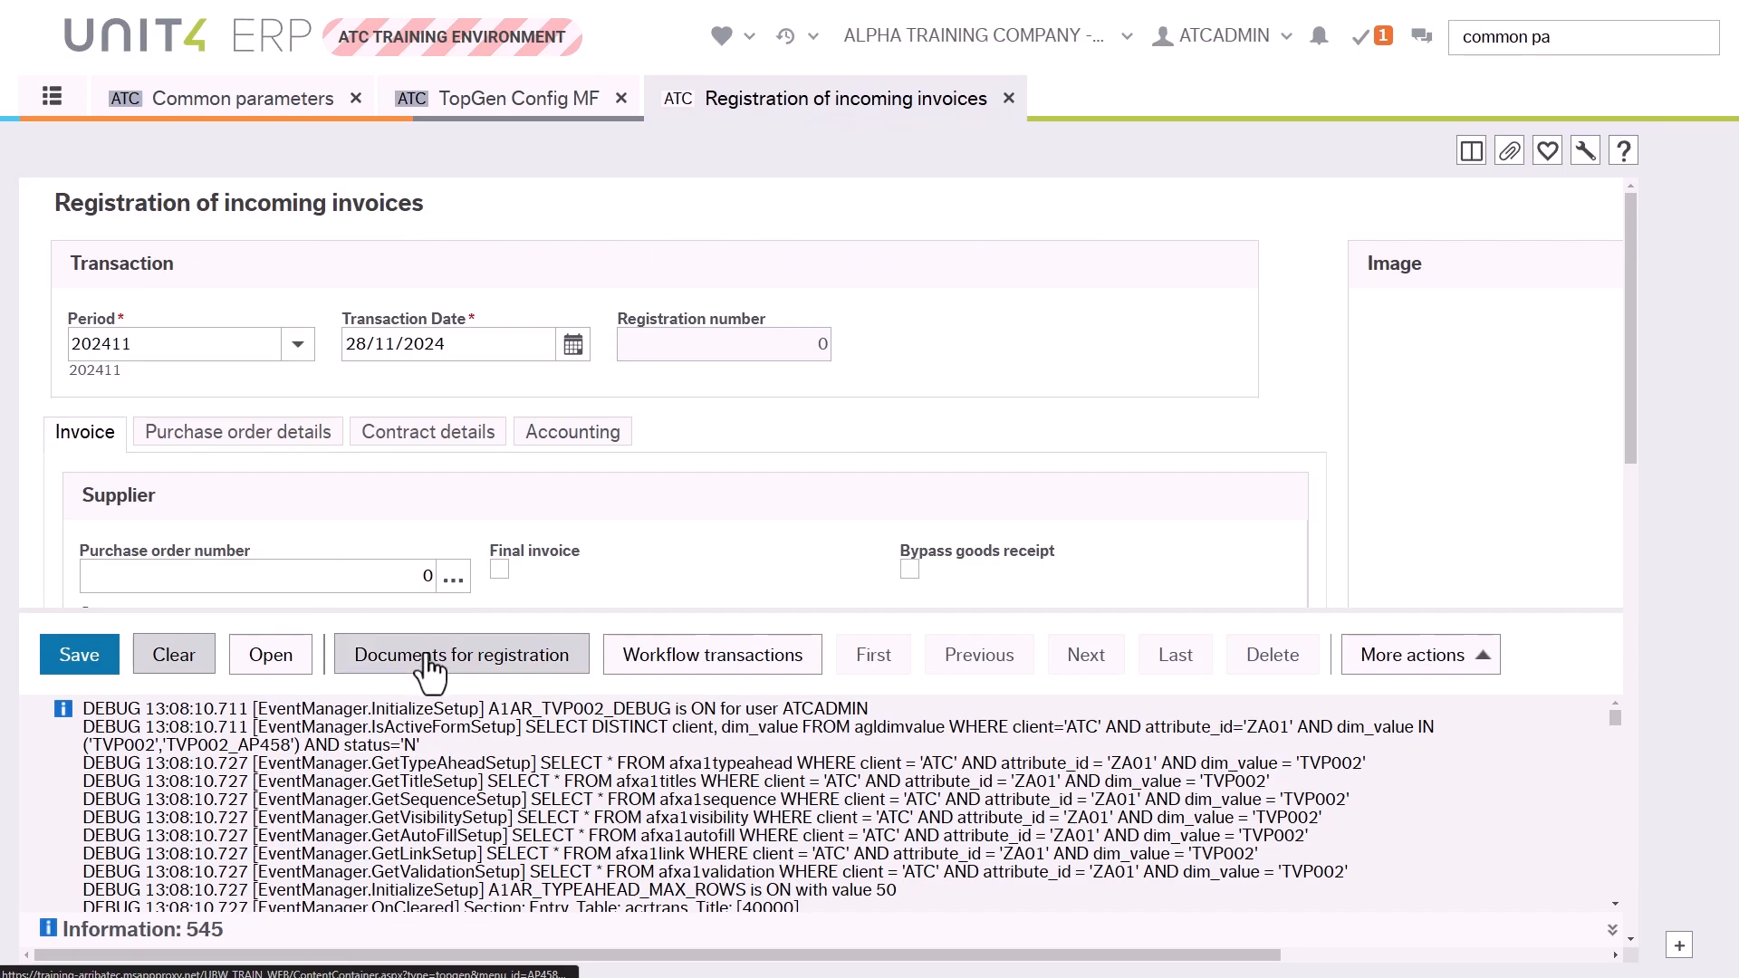
{"action": "left_click", "coordinate": [429, 670]}
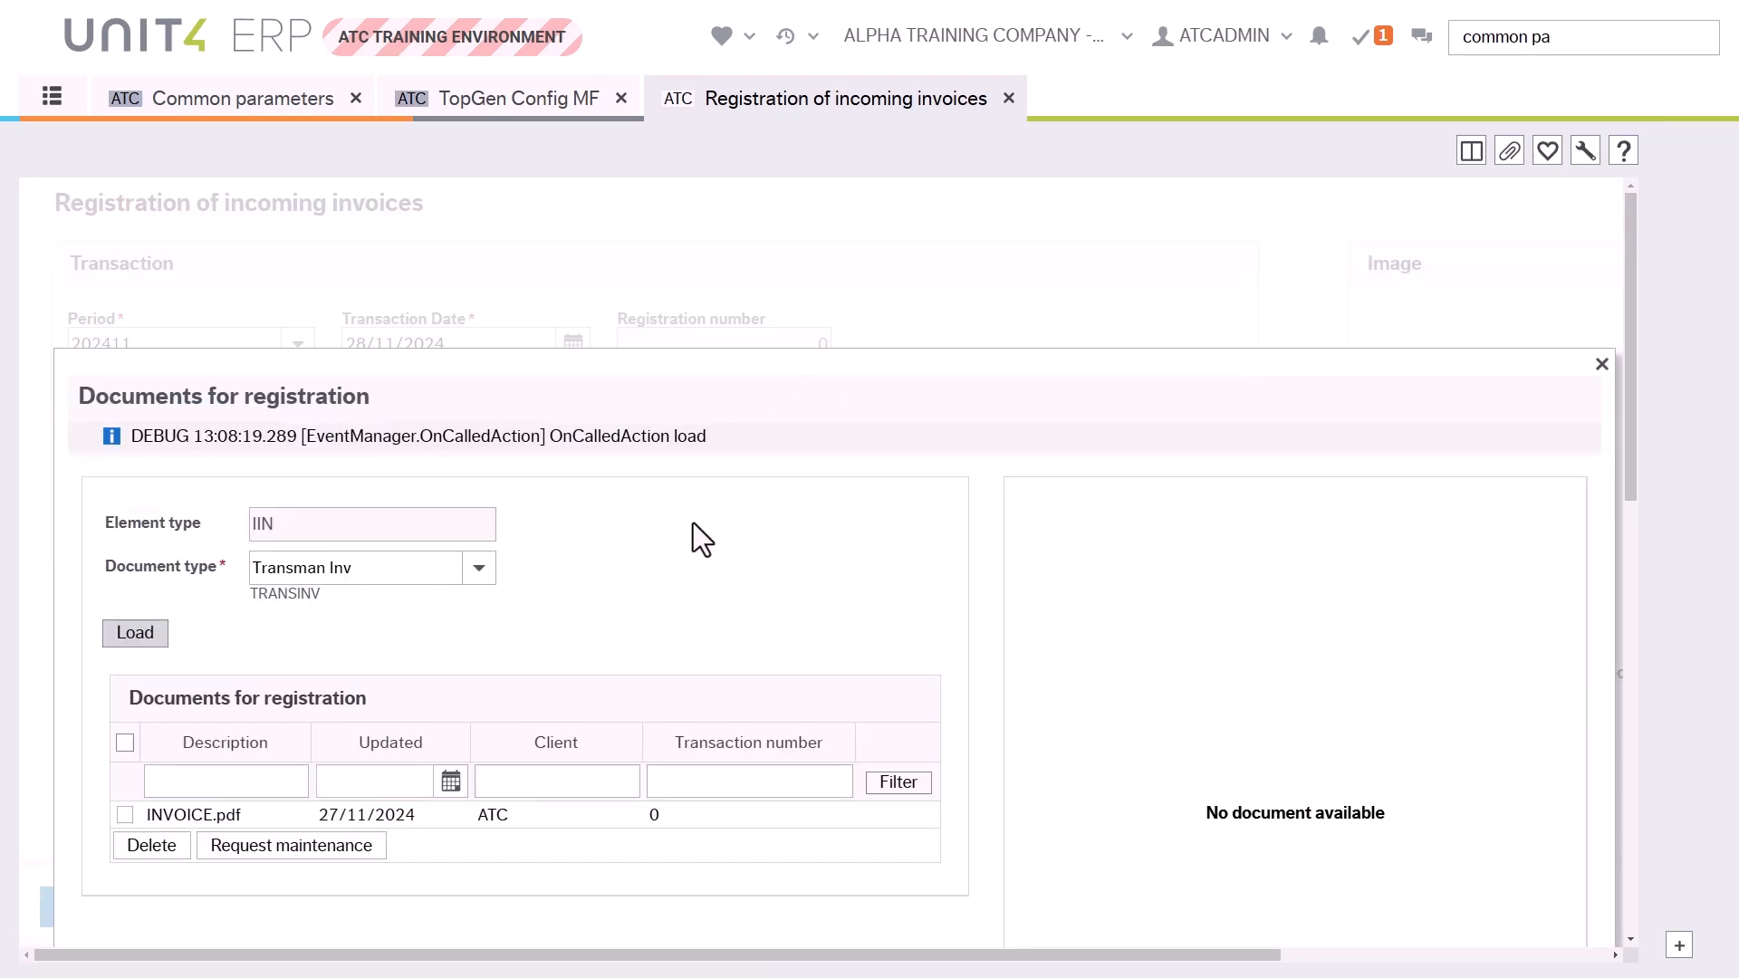